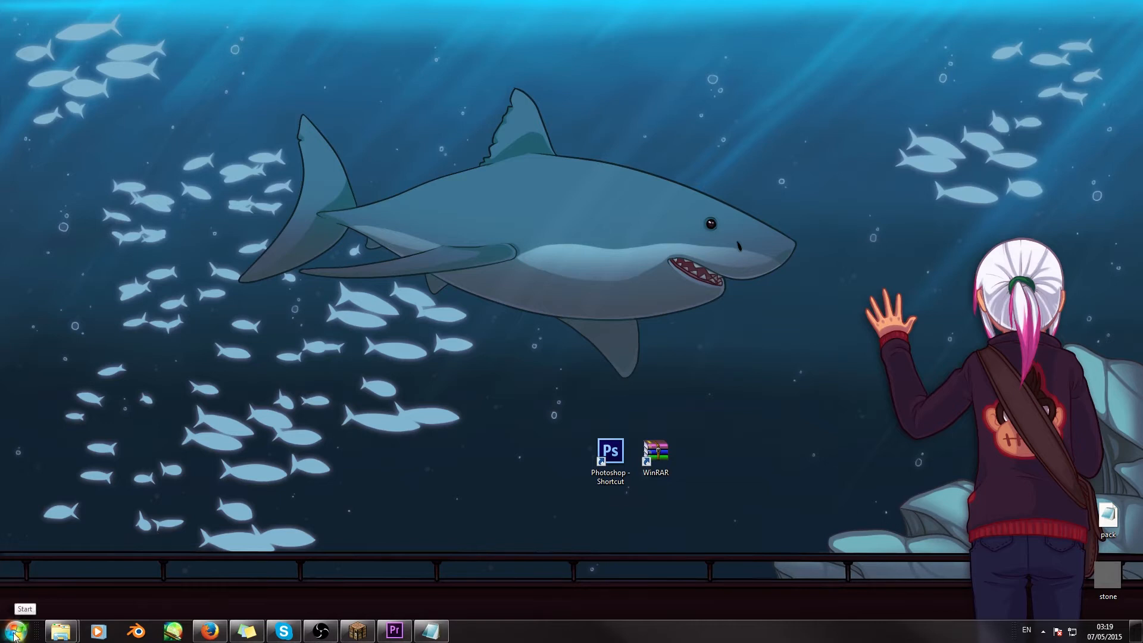
- Open the personal user folder and select the AppData folder in it
click(14, 631)
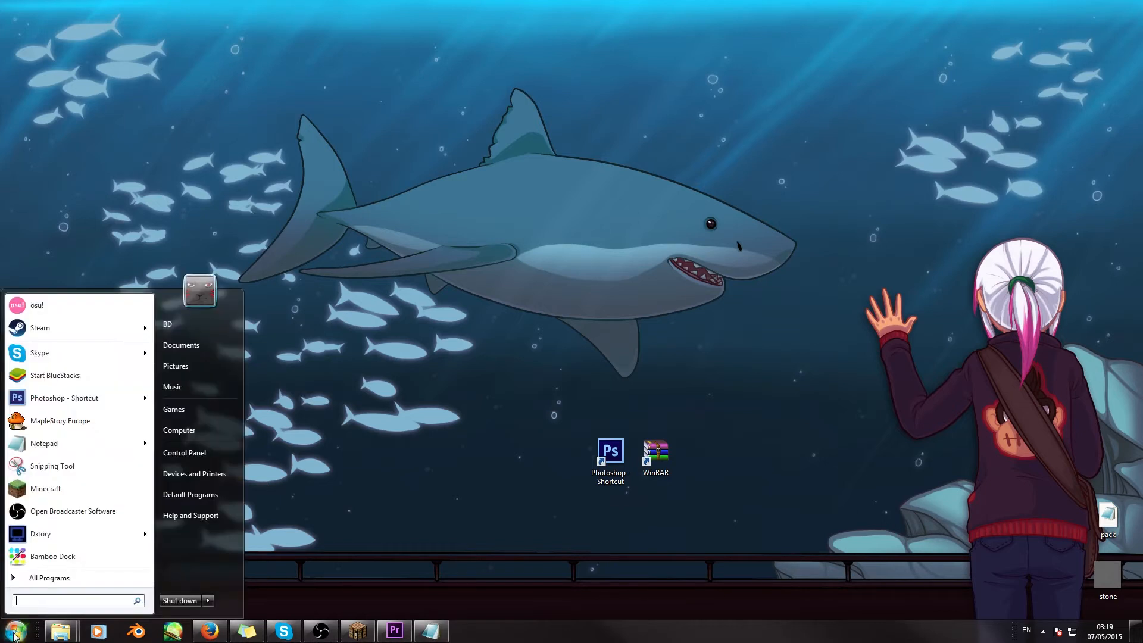
click(186, 324)
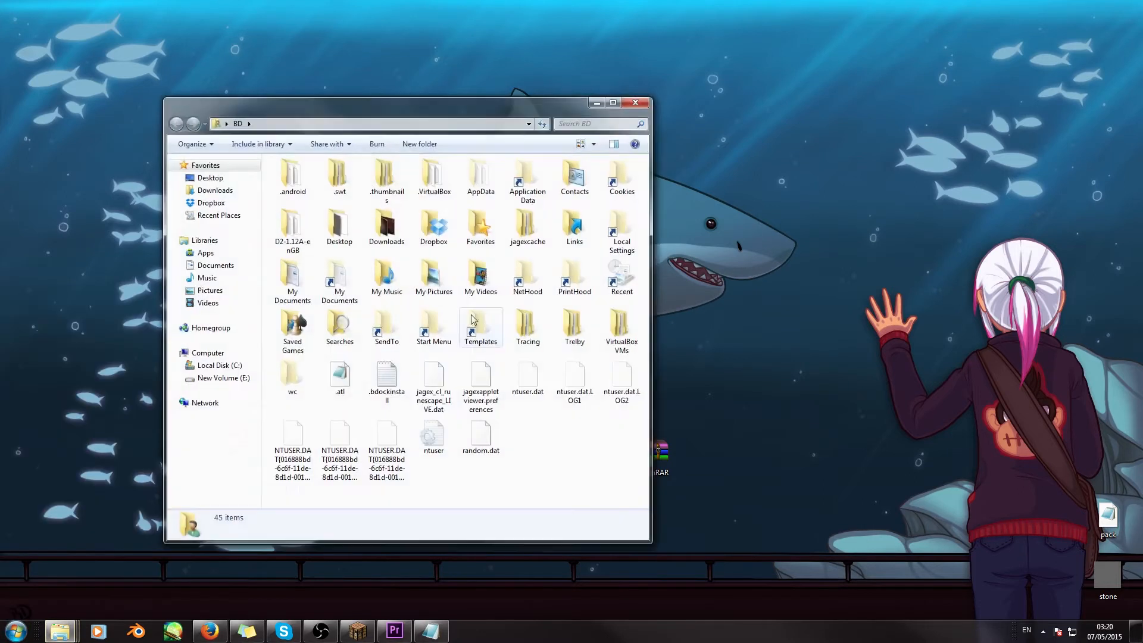
drag(369, 106, 395, 102)
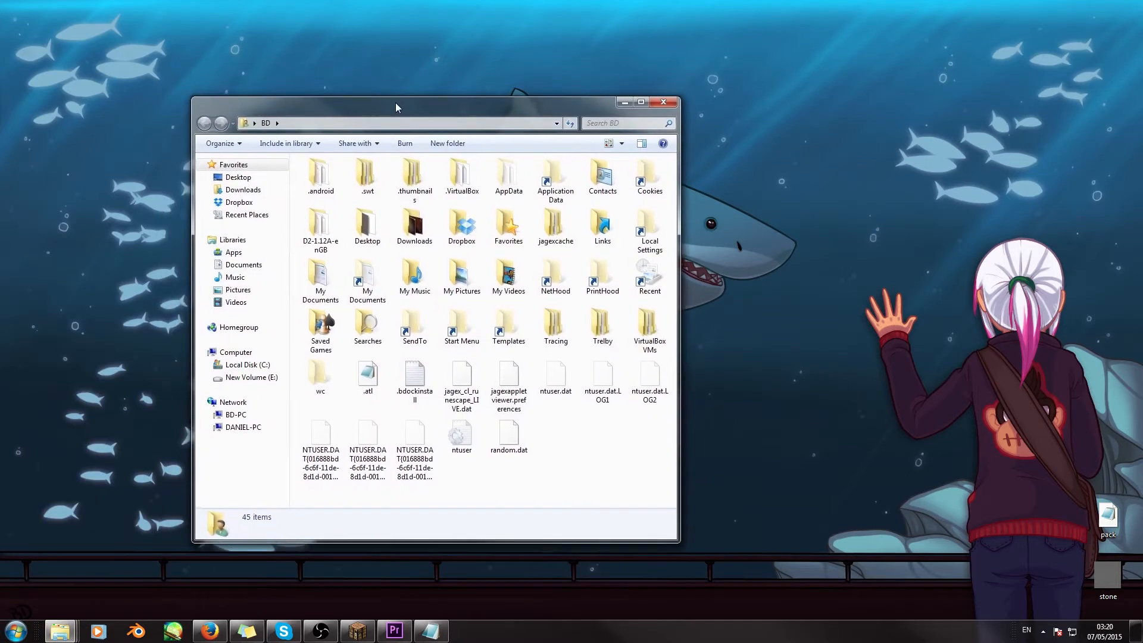
click(517, 185)
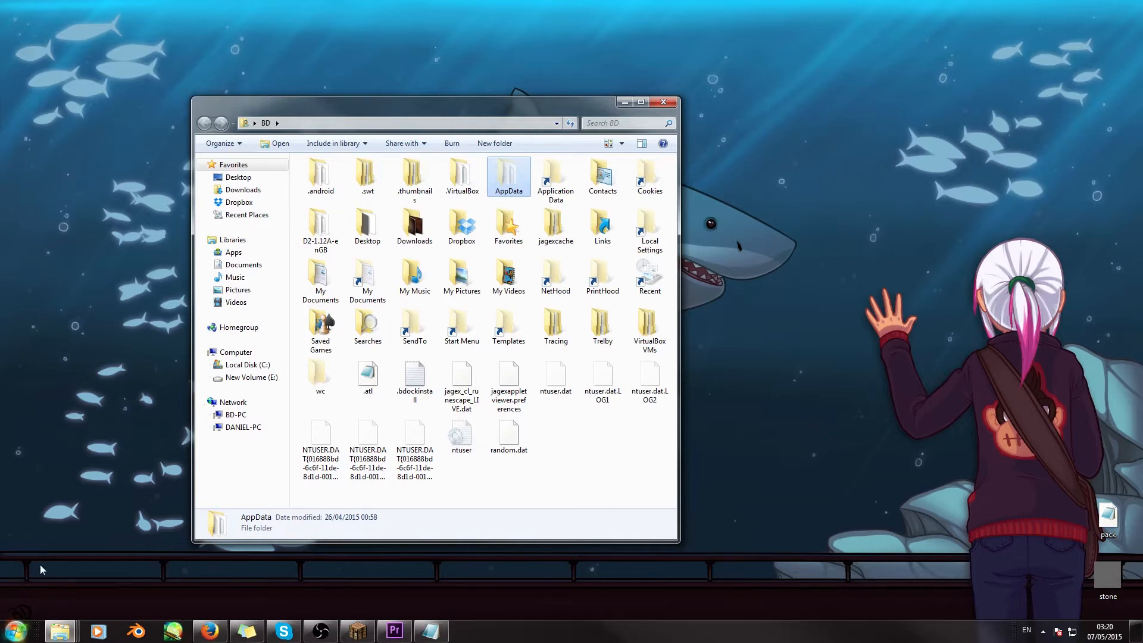
- Open Folder Options from the Appearance and Personalization category of Control Panel
click(15, 632)
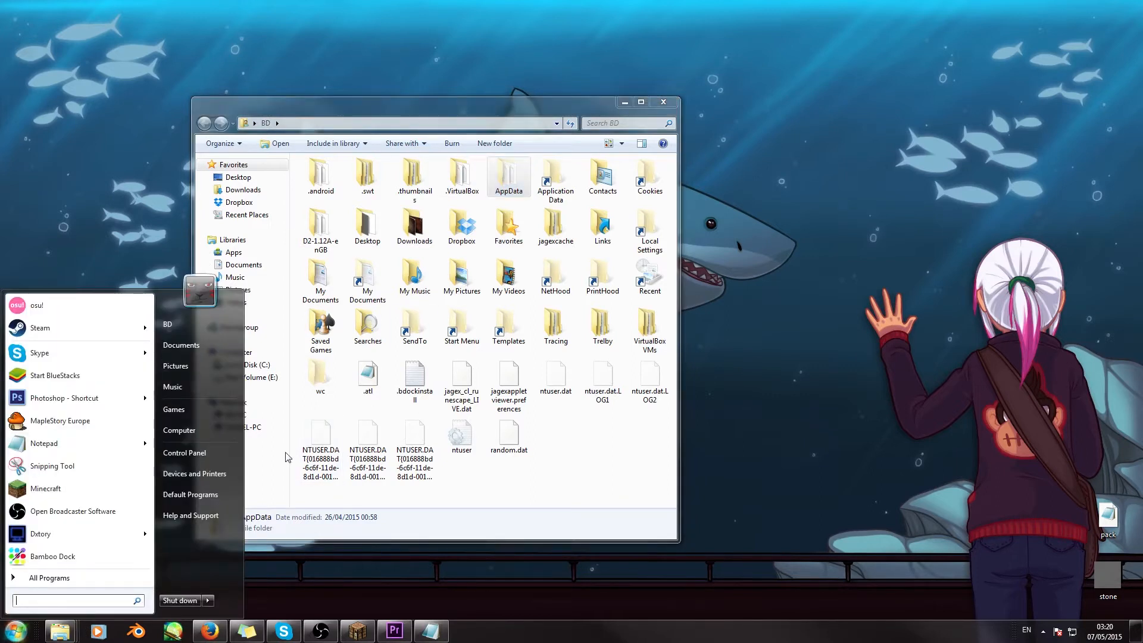
click(190, 452)
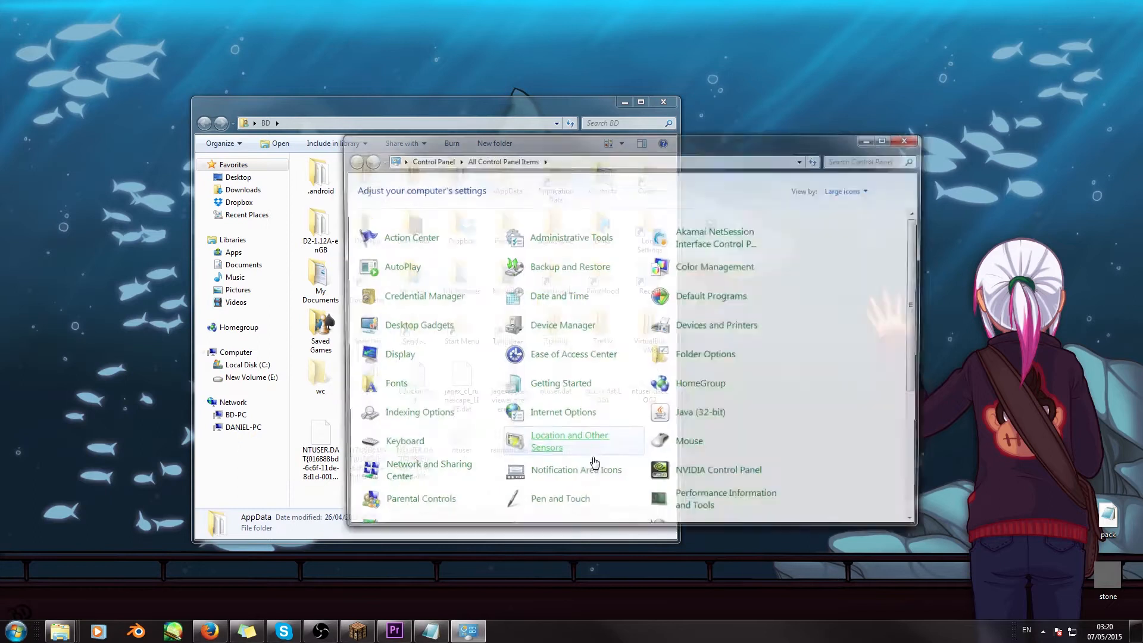
drag(573, 142, 515, 88)
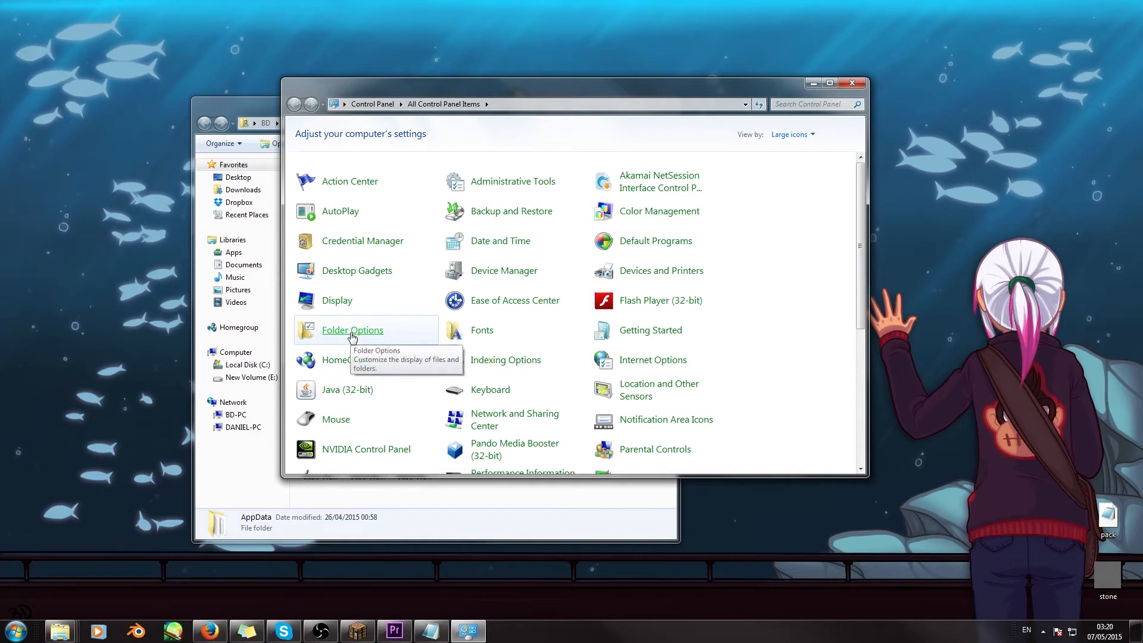
click(364, 104)
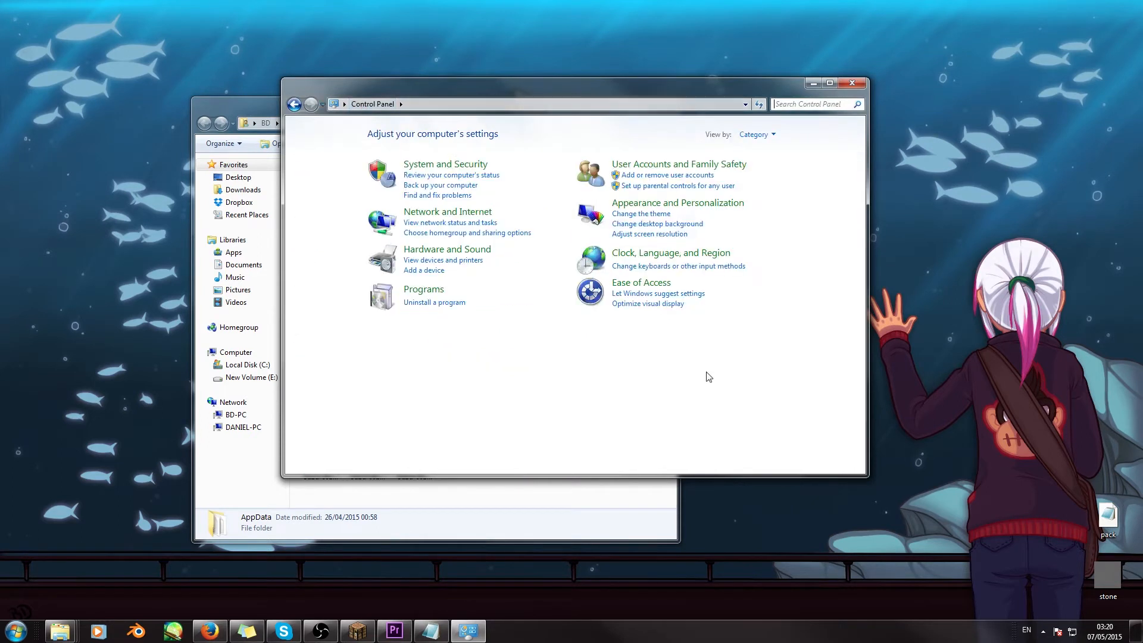
click(700, 206)
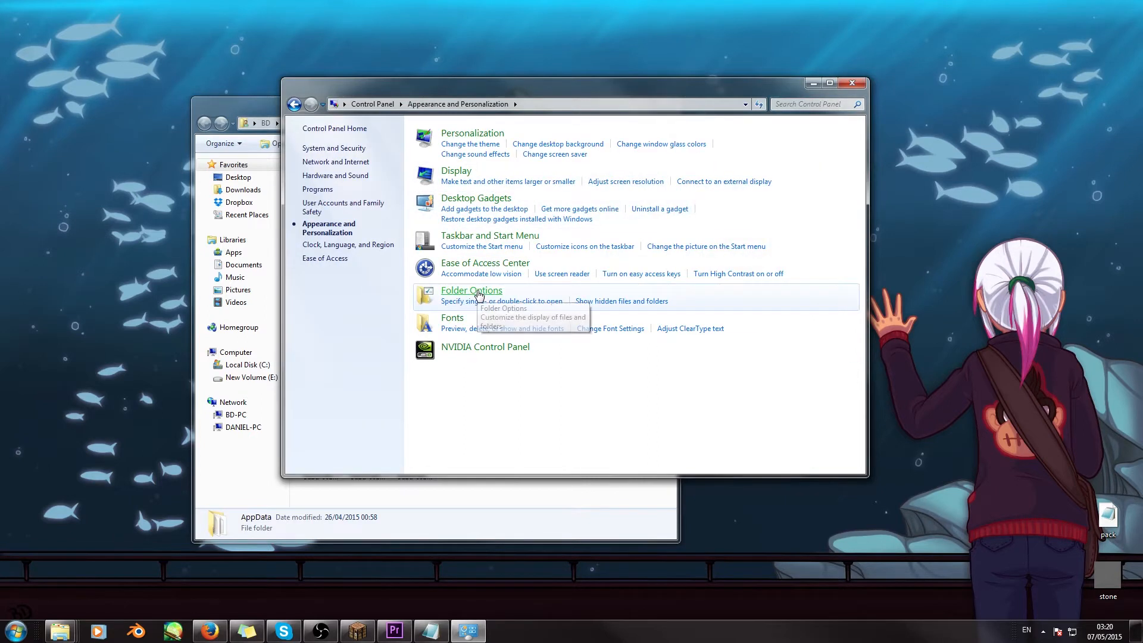
click(672, 333)
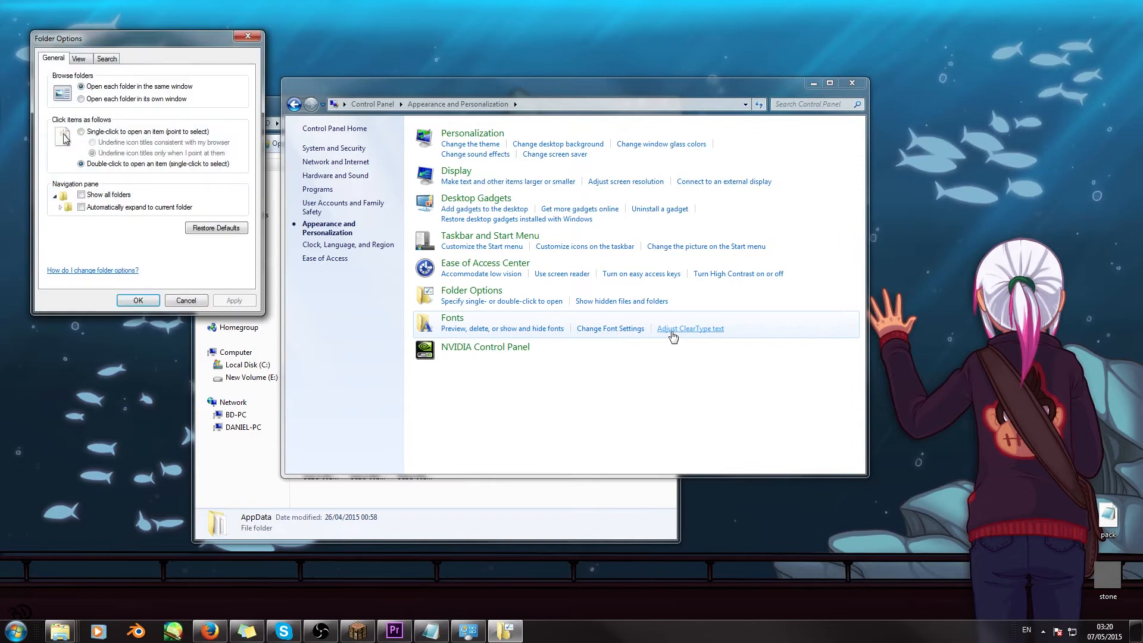
- Select "Show hidden files, folders, and drives" in the advanced view settings, then close Folder Options and Control Panel without applying
drag(152, 36, 248, 143)
click(176, 168)
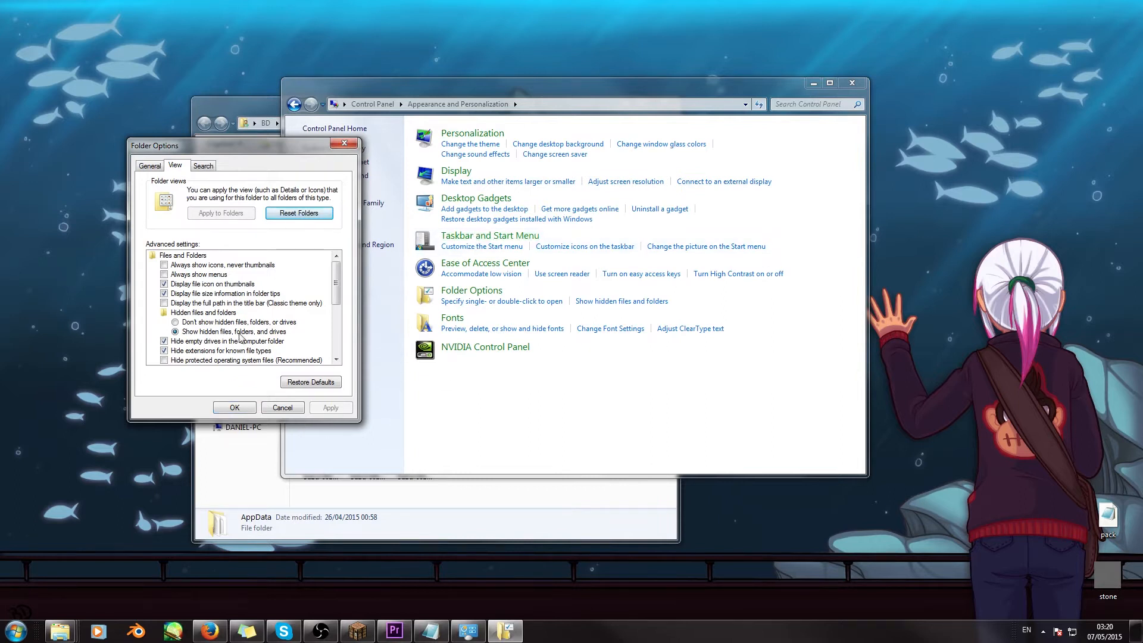
click(202, 313)
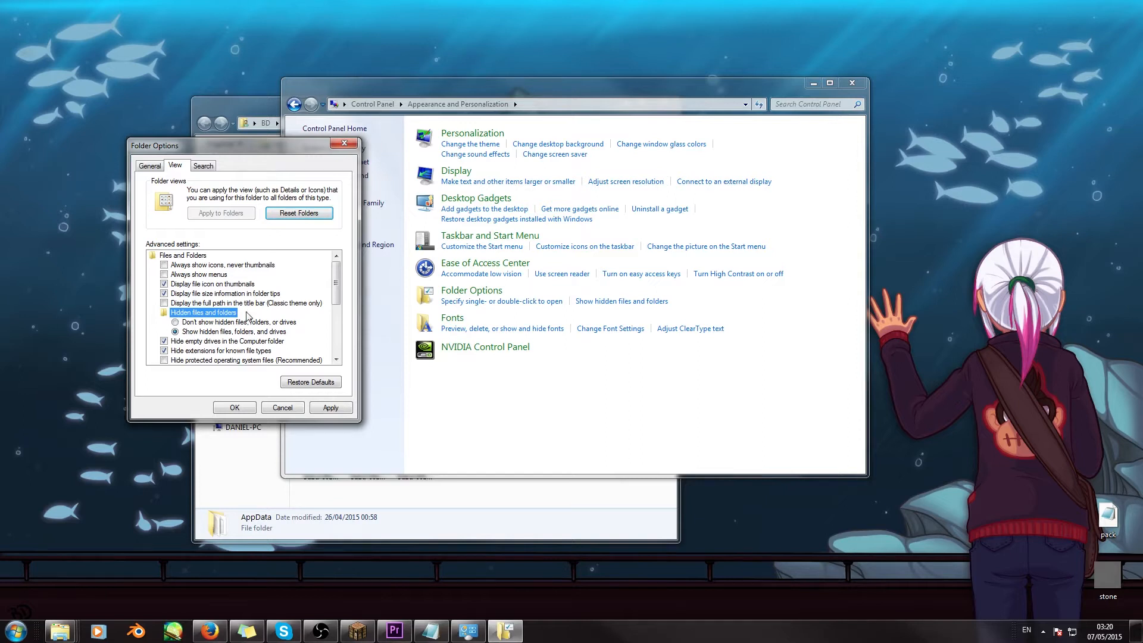
click(220, 332)
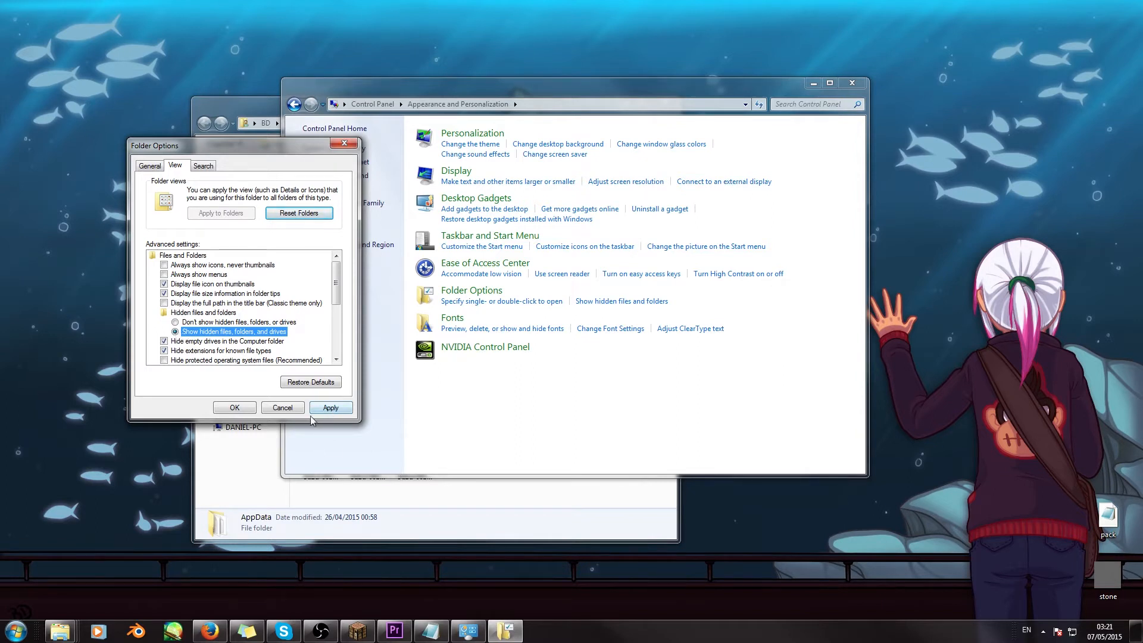
click(345, 144)
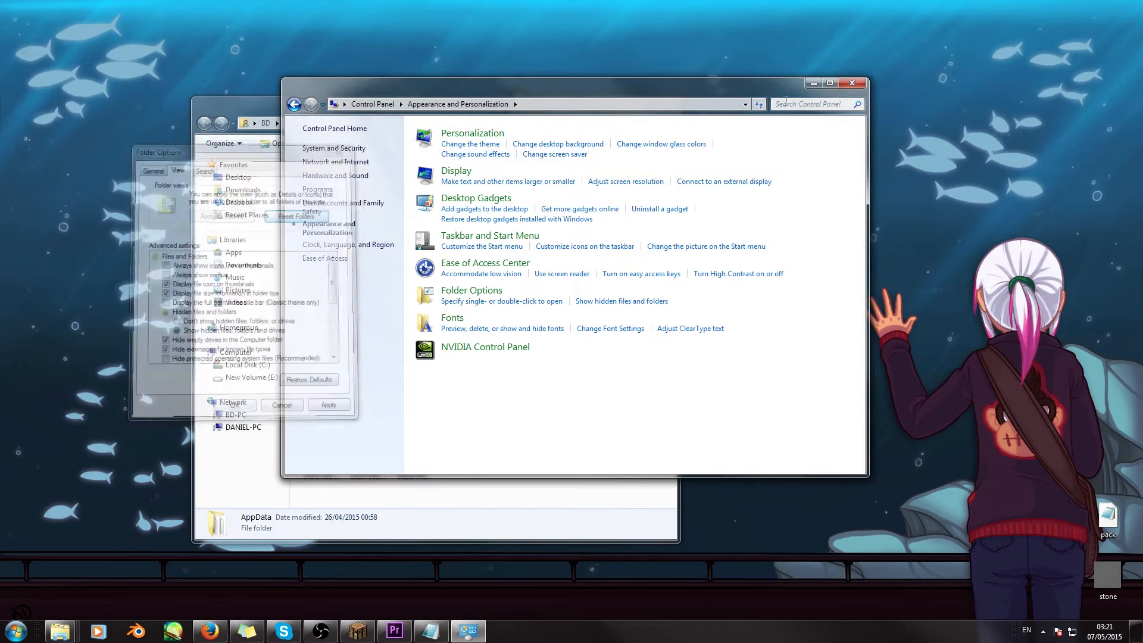
click(852, 85)
- Open the 1.8.4 version folder under AppData, Roaming, .minecraft, versions
drag(486, 111, 485, 104)
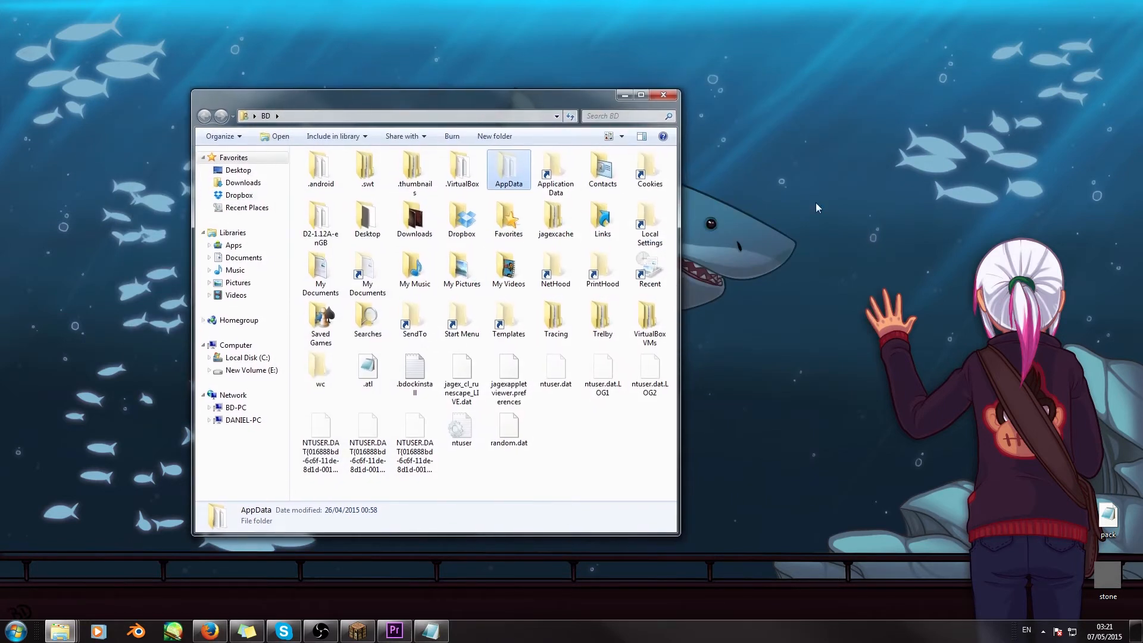
double_click(509, 171)
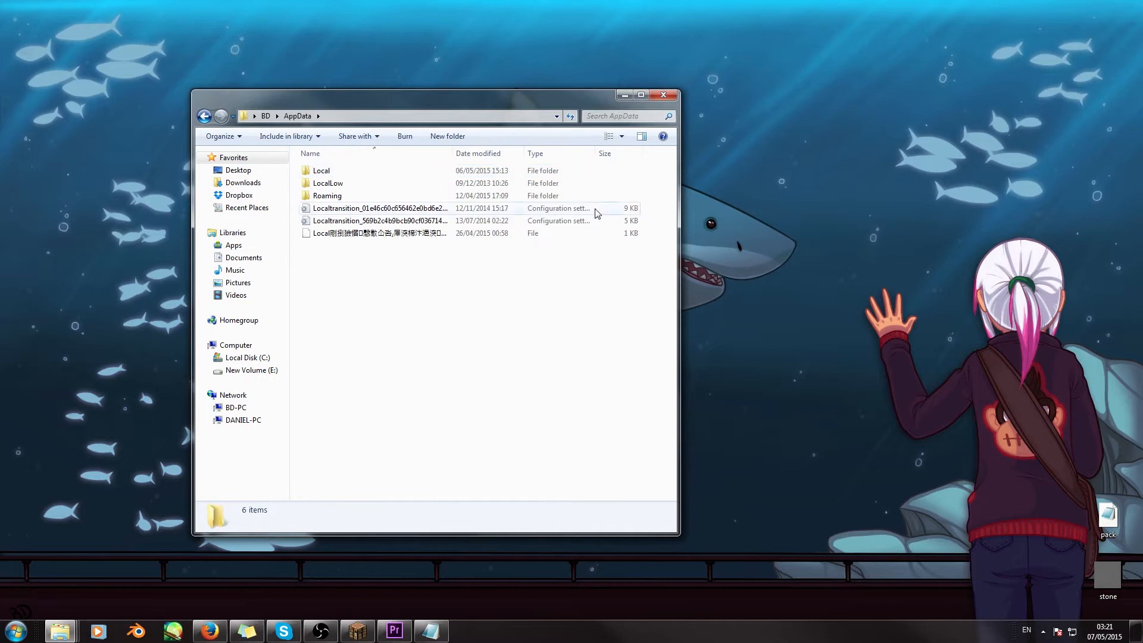
double_click(328, 197)
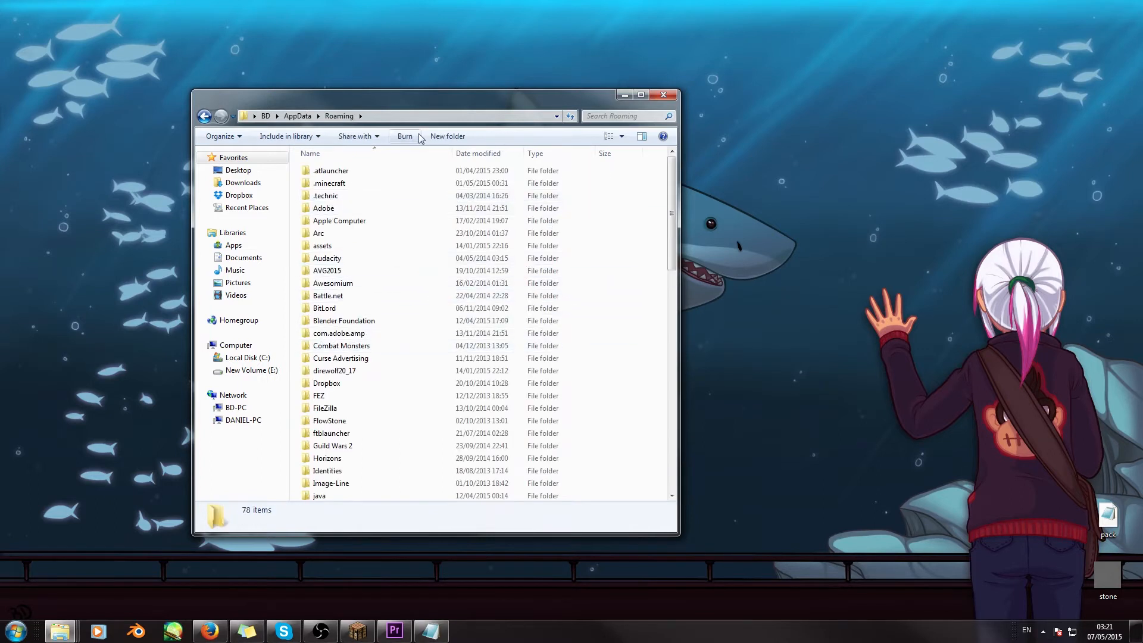
click(337, 186)
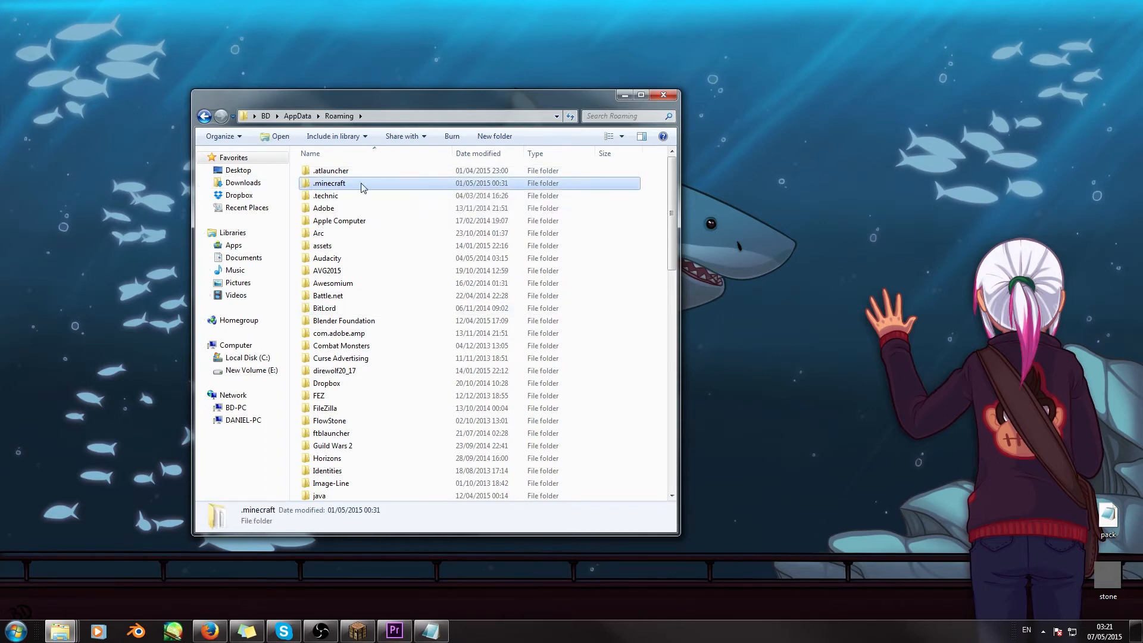
double_click(335, 185)
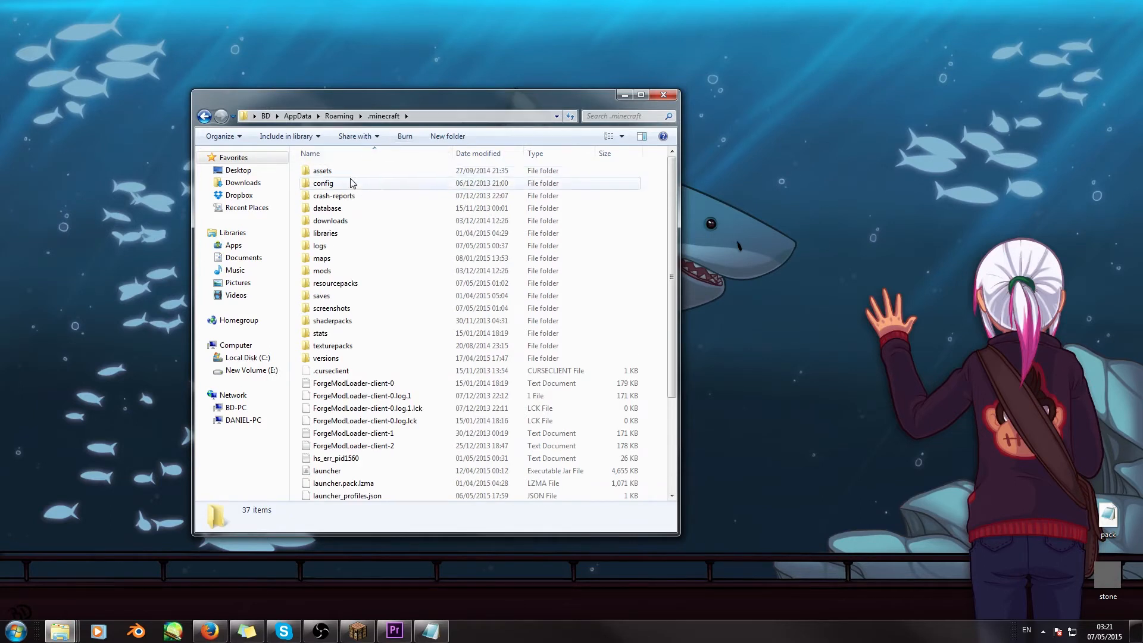
double_click(330, 359)
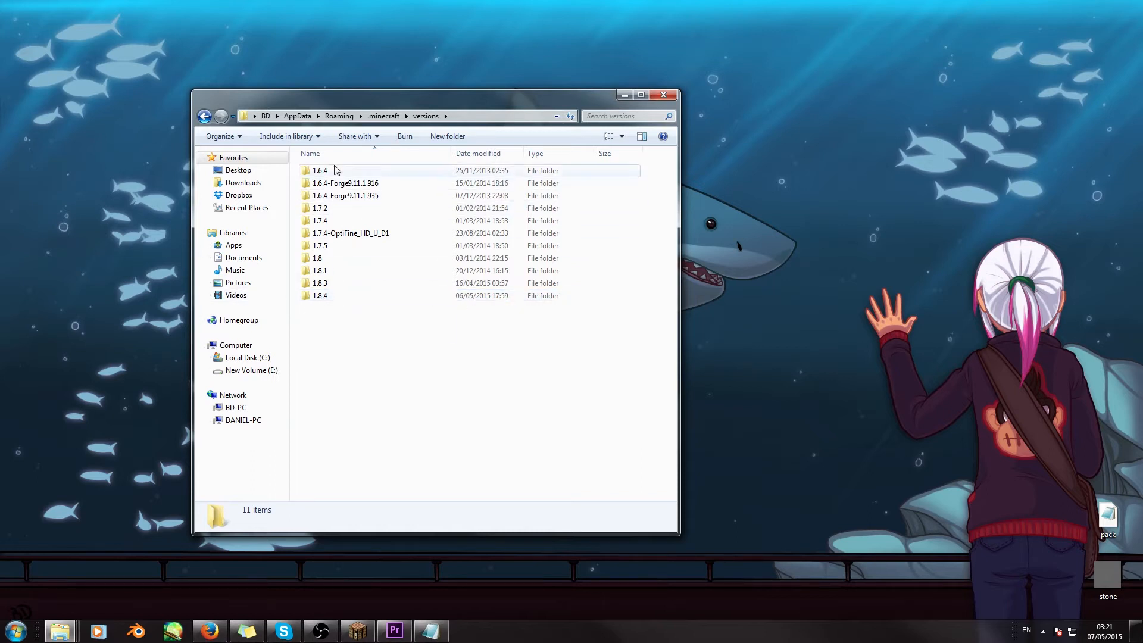
click(429, 297)
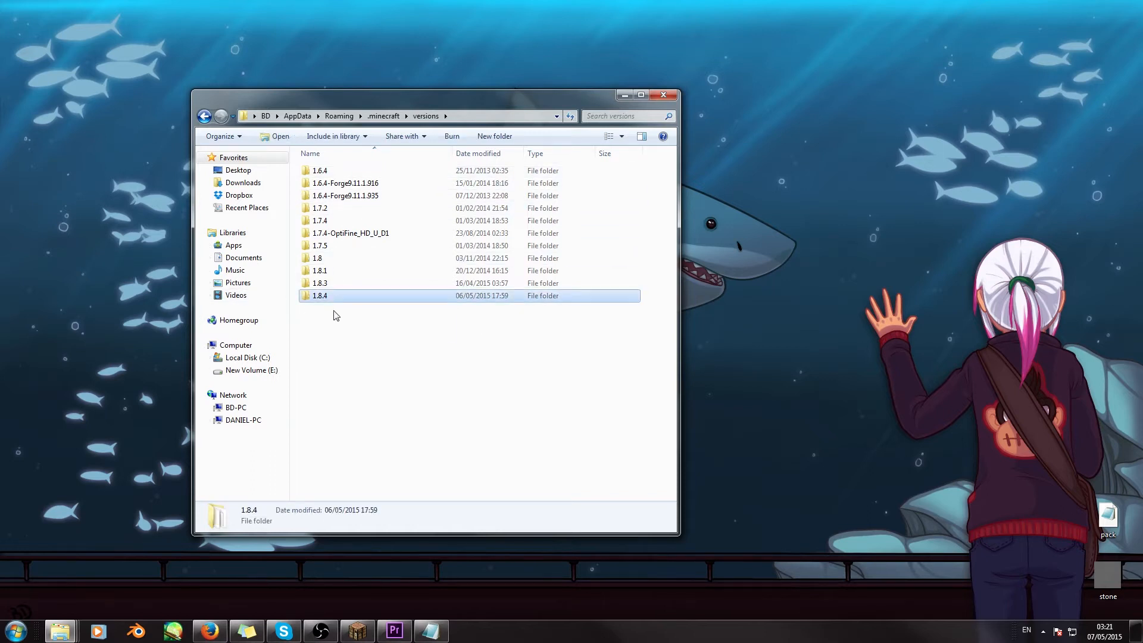
double_click(359, 298)
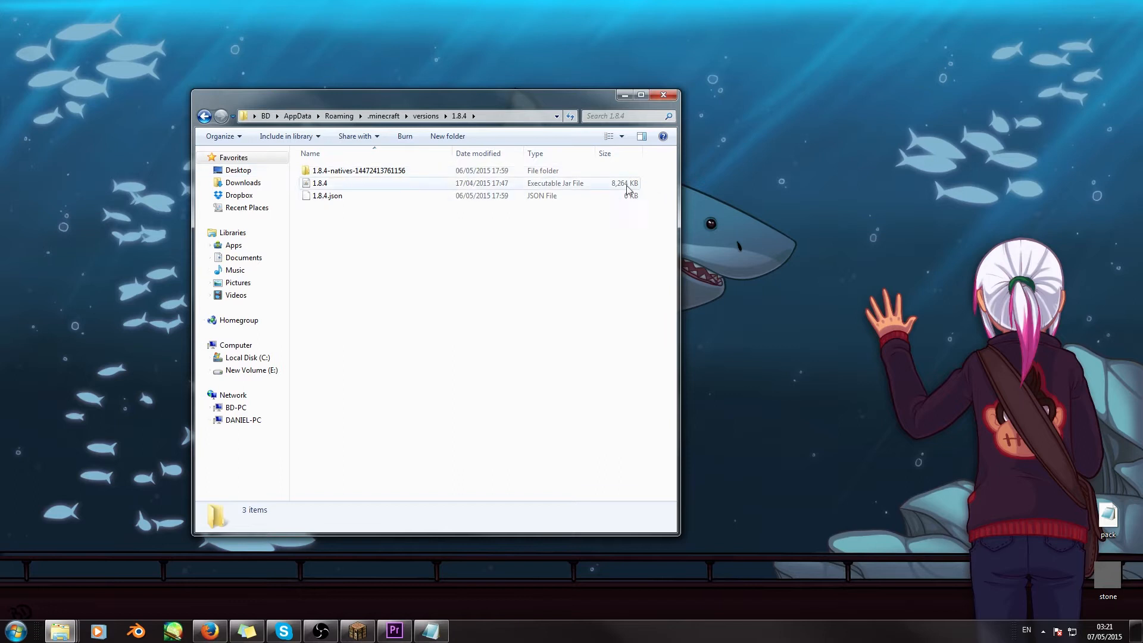
- Open the 1.8.4 executable jar file with WinRAR archiver and dismiss the licence purchase reminder
click(335, 186)
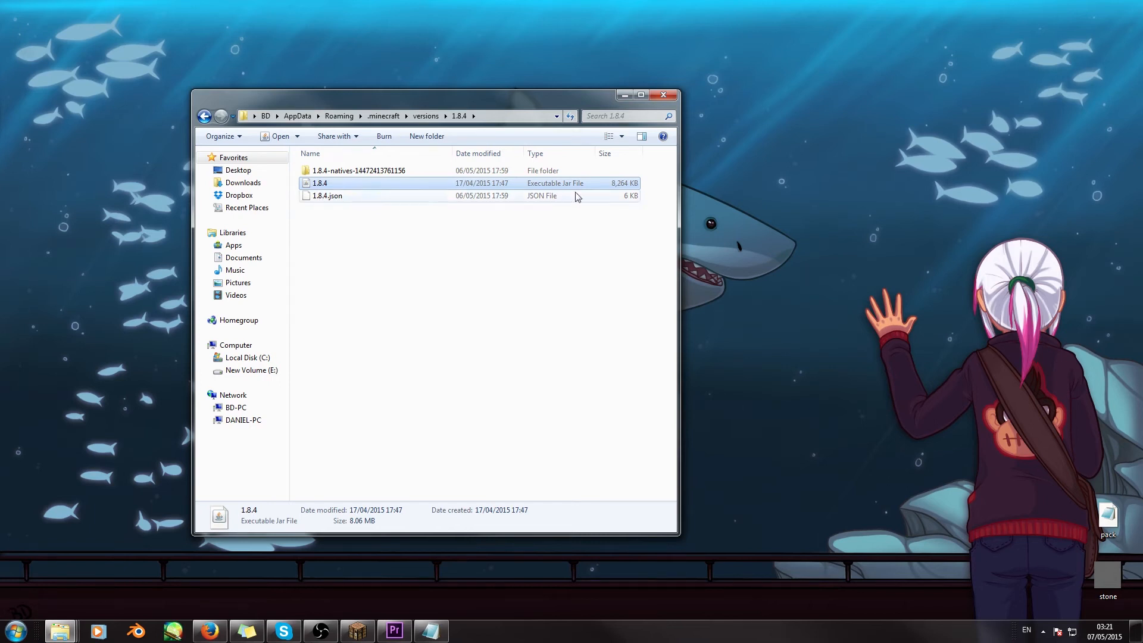
right_click(355, 184)
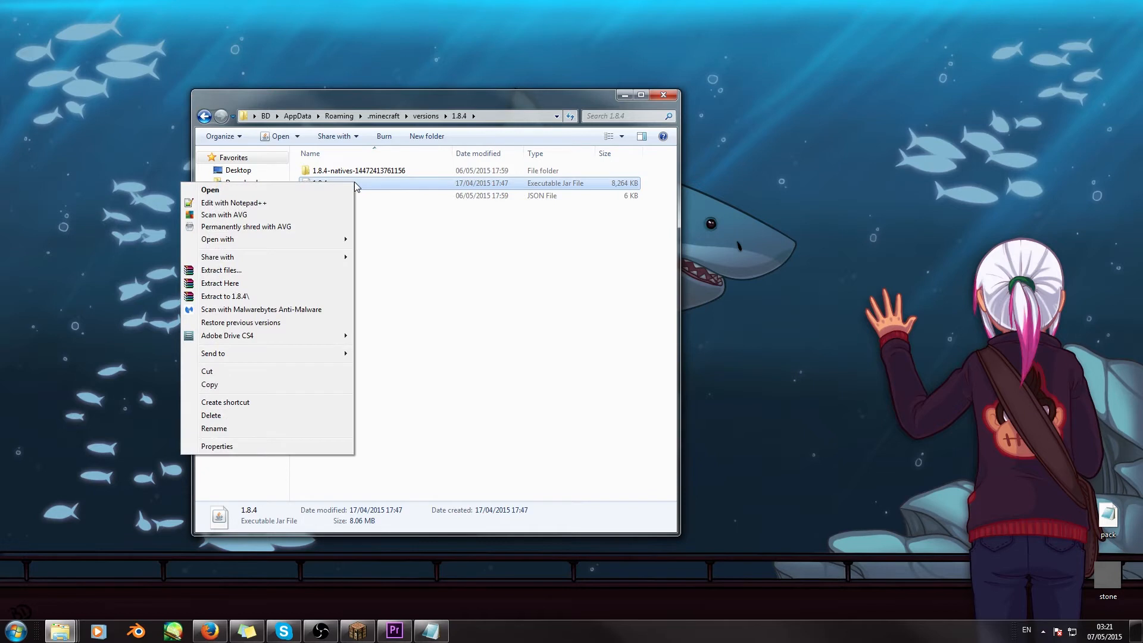
mouse_move(242, 244)
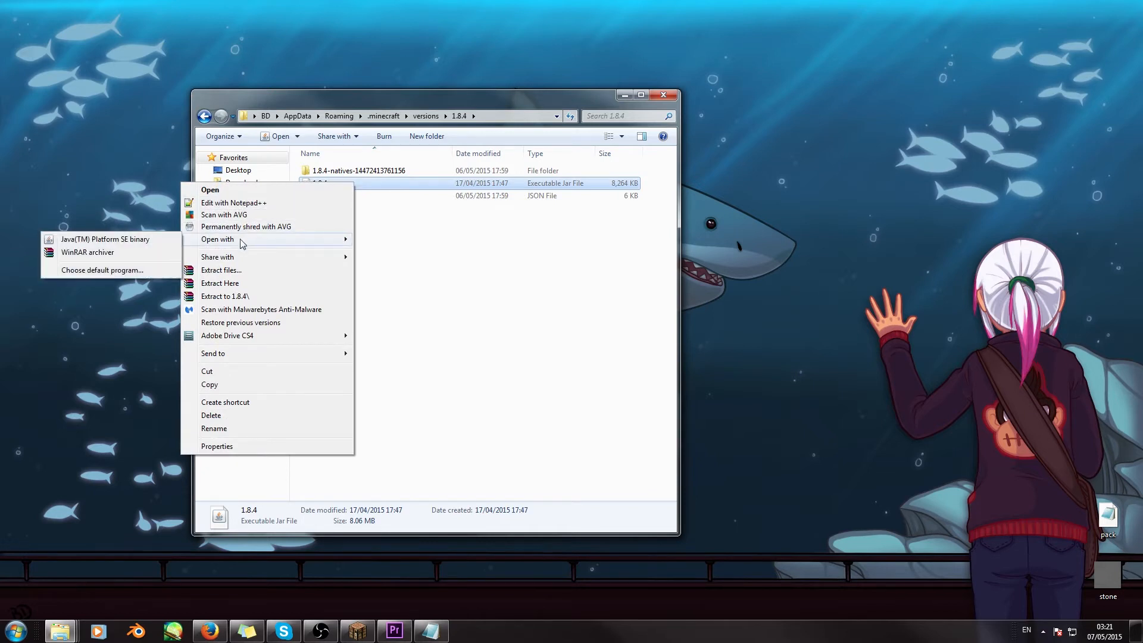
click(93, 253)
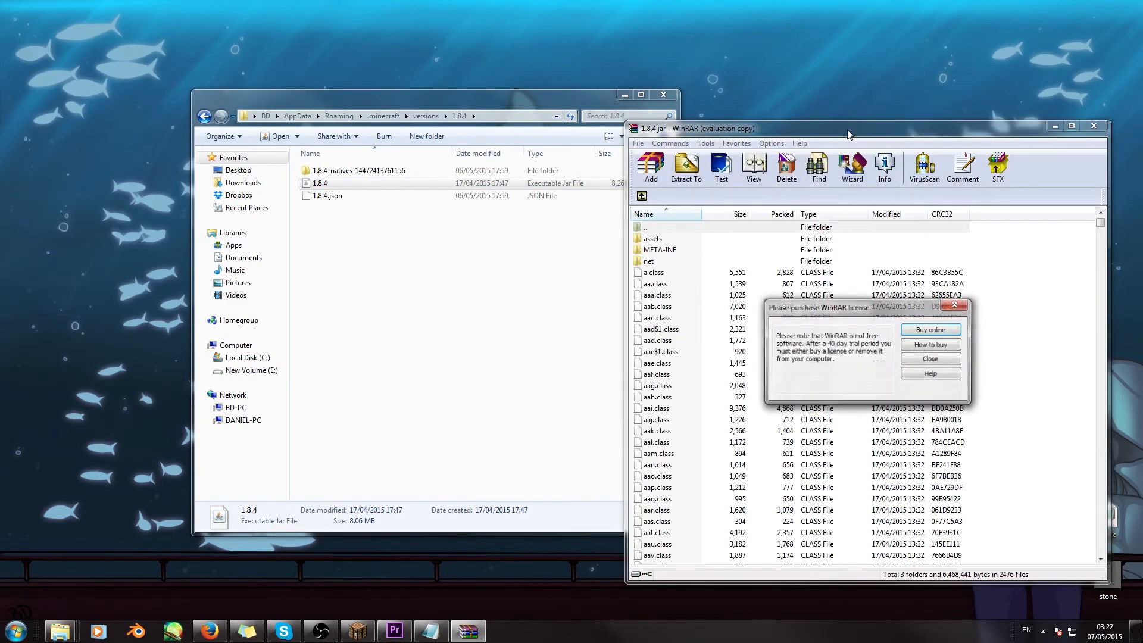
click(955, 305)
- Rearrange the archive and folder windows to free up empty desktop space beside them
drag(931, 135, 749, 99)
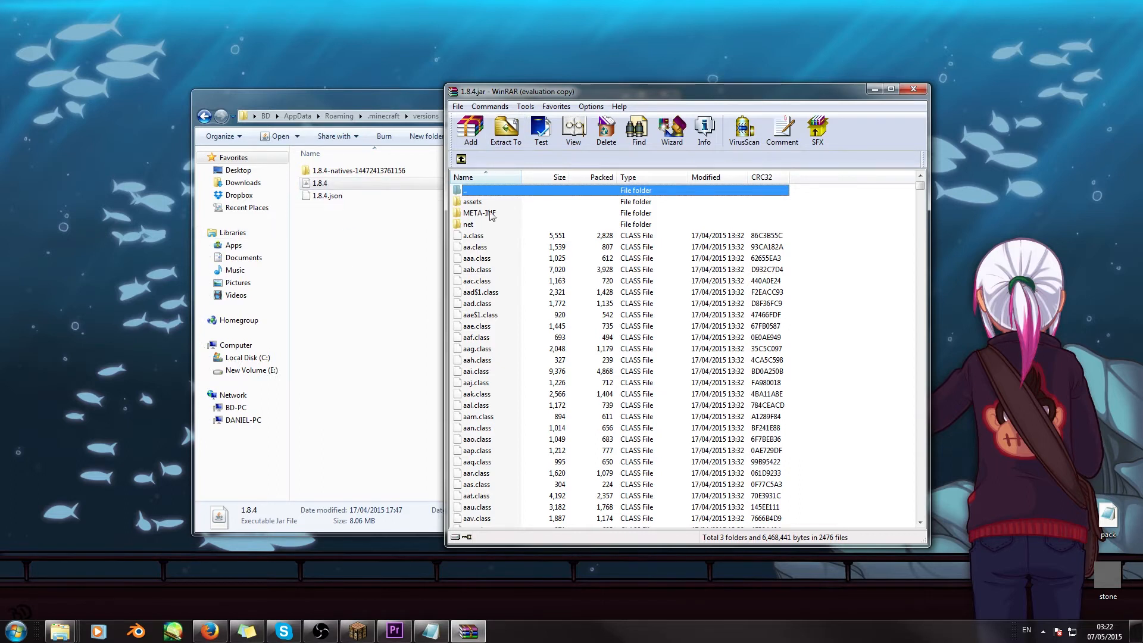
drag(627, 94, 463, 83)
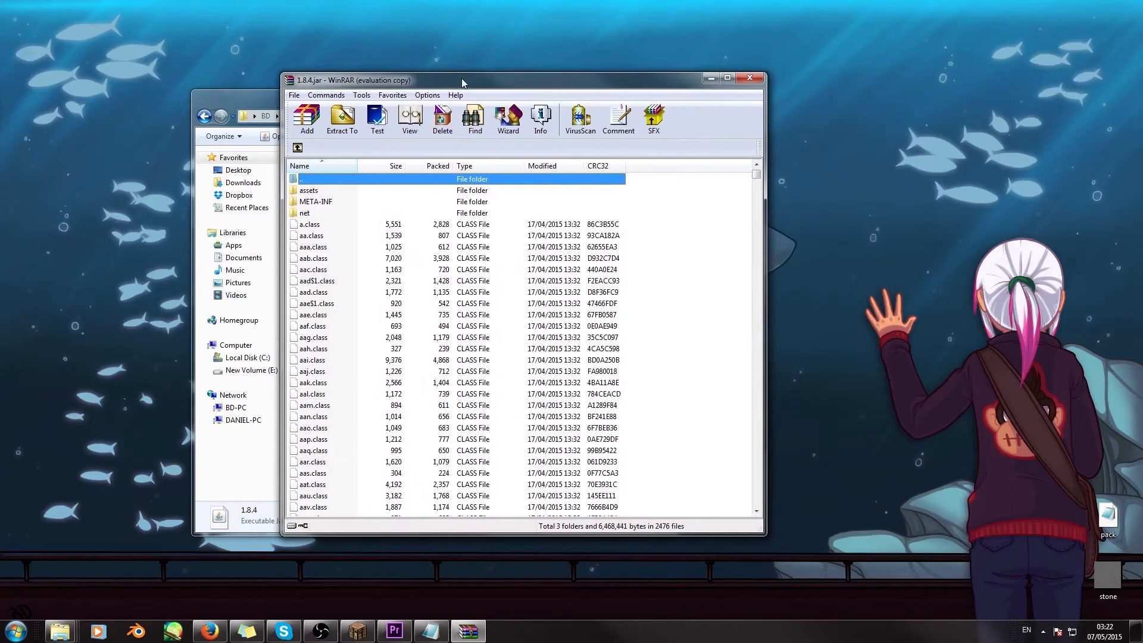
drag(252, 94, 137, 90)
drag(608, 79, 513, 84)
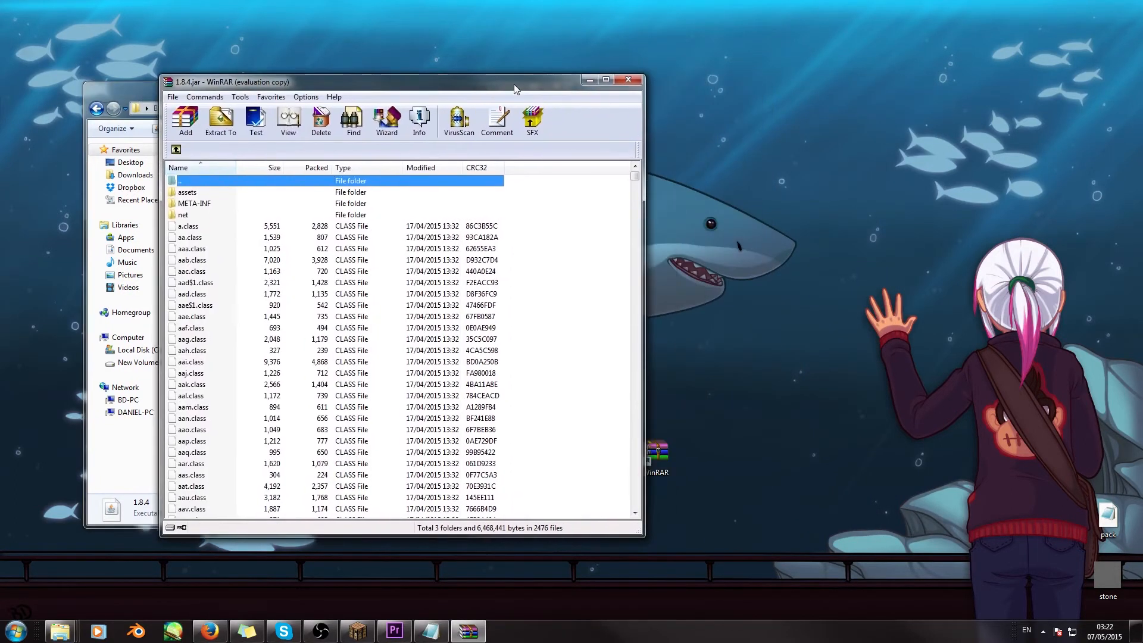
- Create a new desktop folder named tutorial and place it close to the archive window
right_click(801, 290)
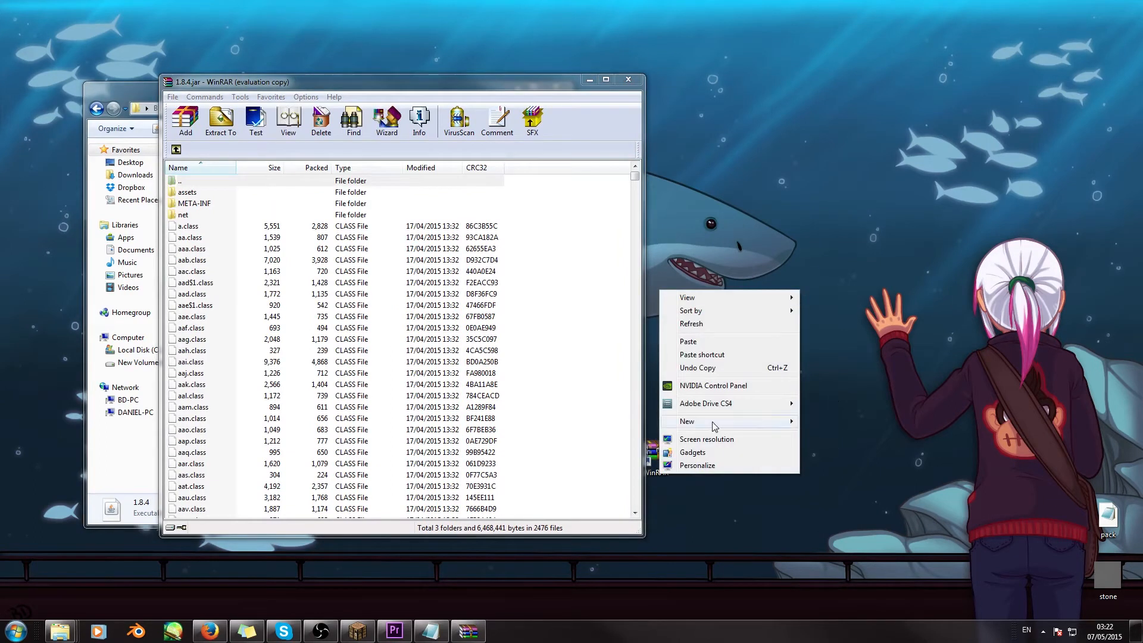
mouse_move(711, 422)
click(584, 422)
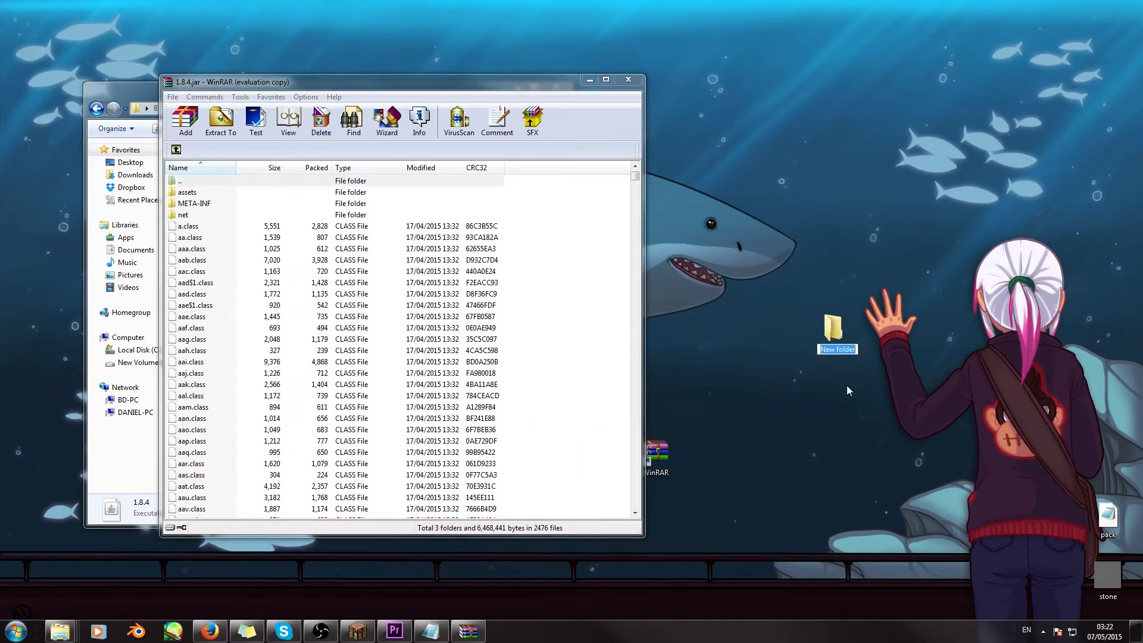
text(tutorial)
key(Return)
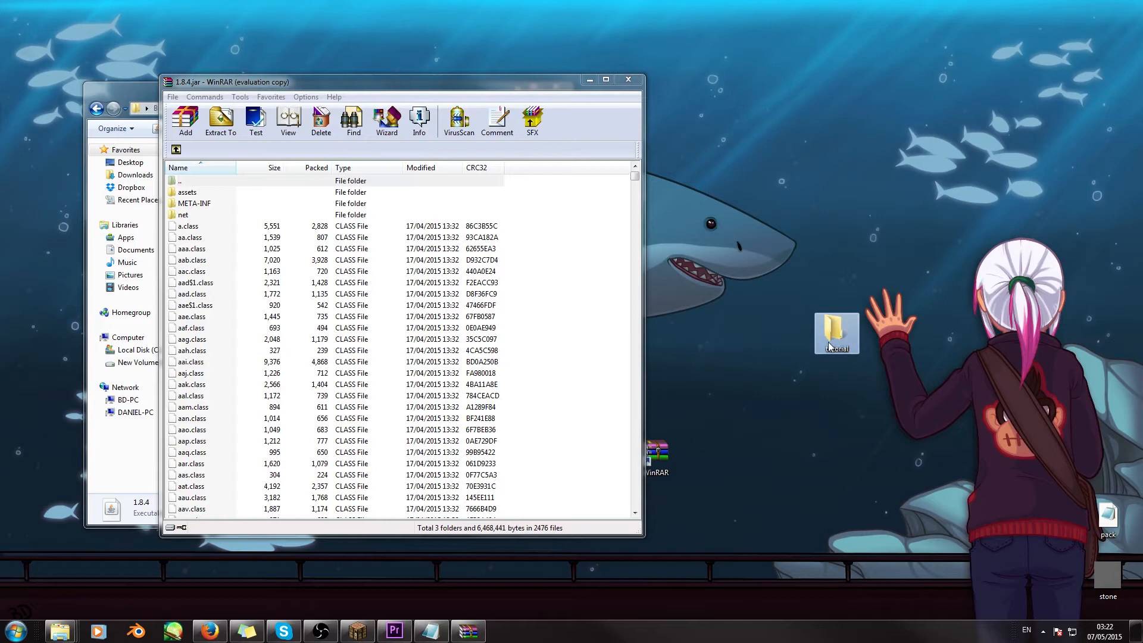
drag(827, 342, 794, 334)
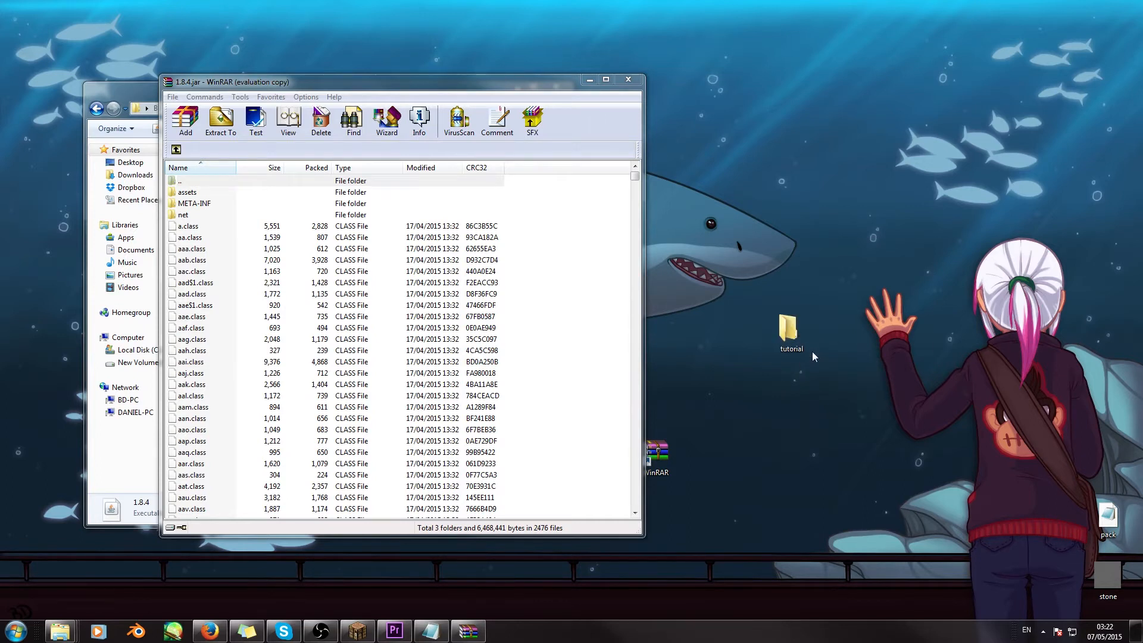
- Extract the assets folder from the 1.8.4 jar archive into the tutorial folder on the desktop
drag(380, 77, 387, 81)
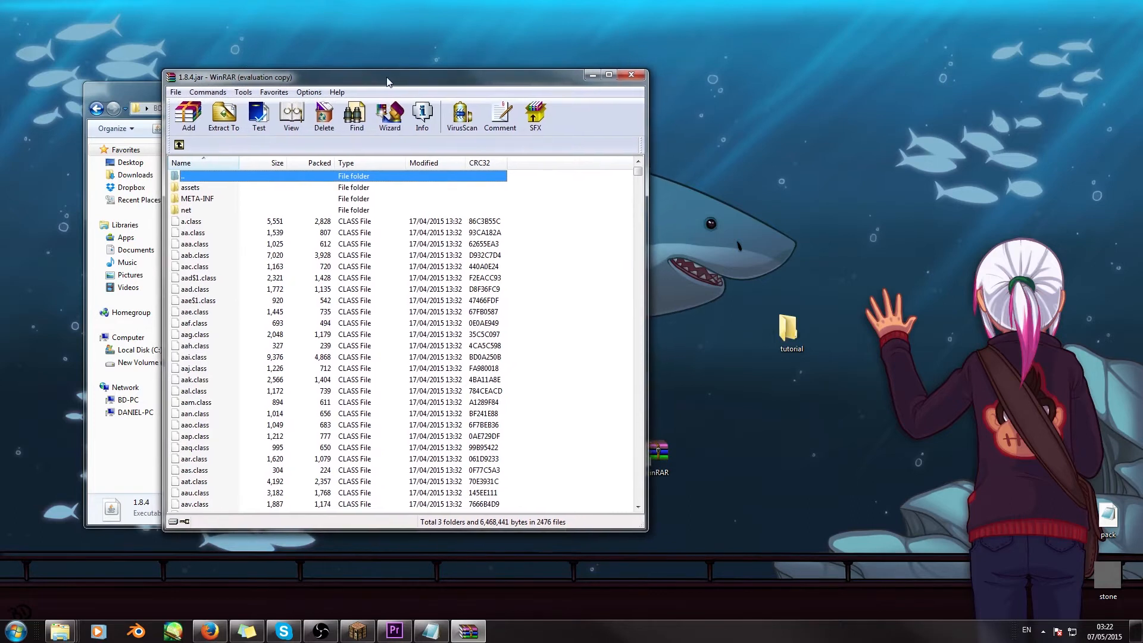
click(190, 188)
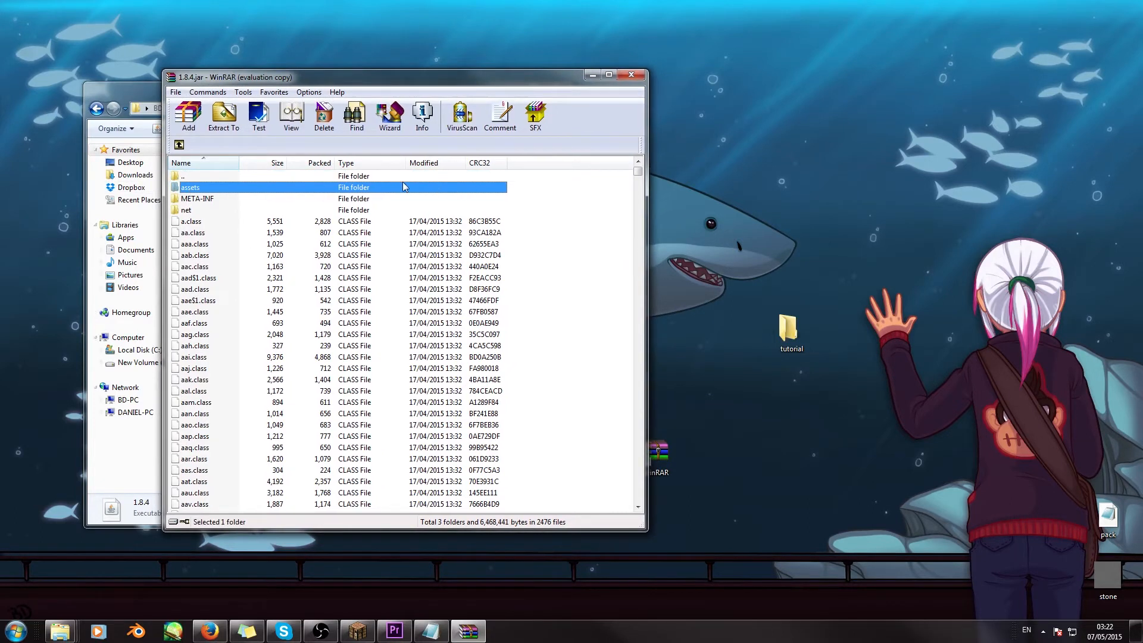
drag(196, 190, 790, 332)
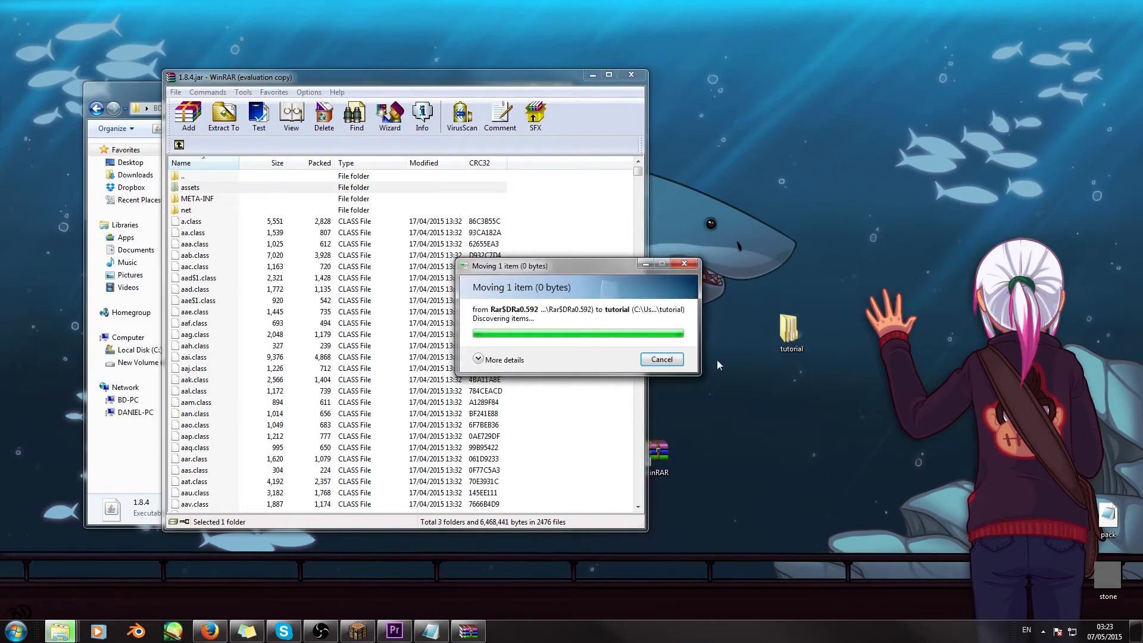
- Look through the extracted assets in the tutorial folder, down to minecraft, textures and blocks, and close the folder window
double_click(795, 338)
drag(399, 111, 890, 93)
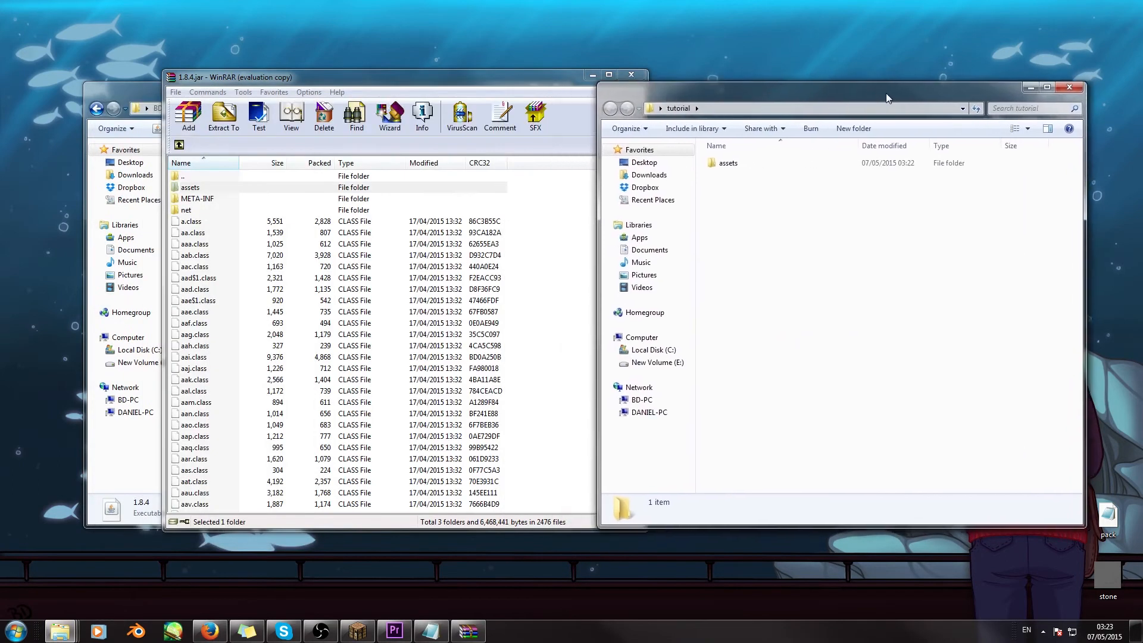
double_click(731, 168)
double_click(723, 159)
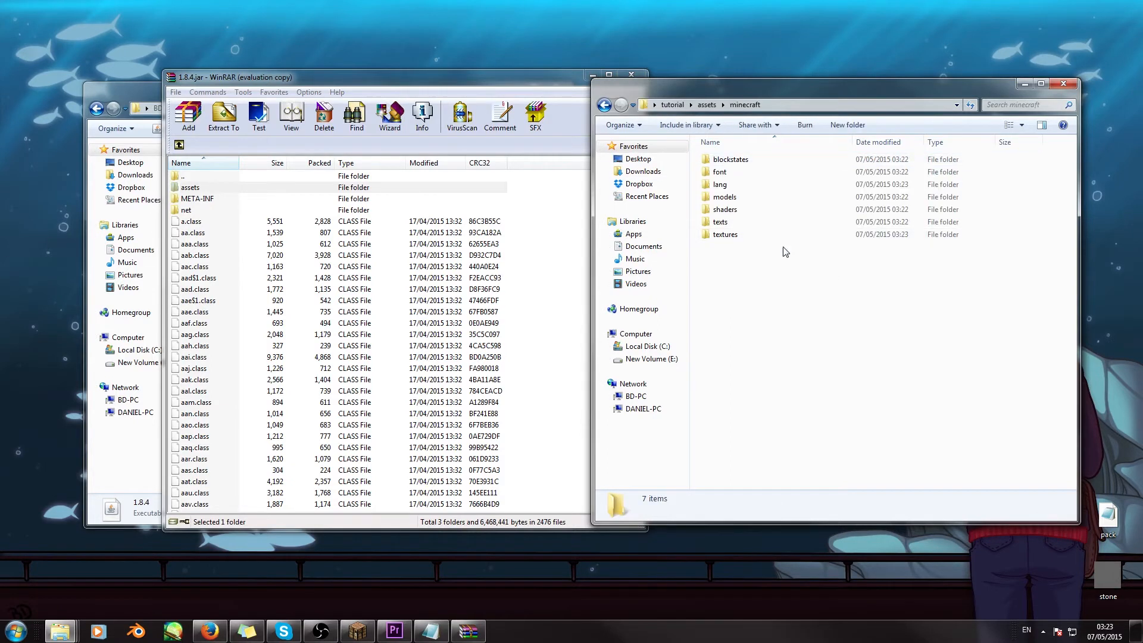
double_click(725, 234)
double_click(723, 159)
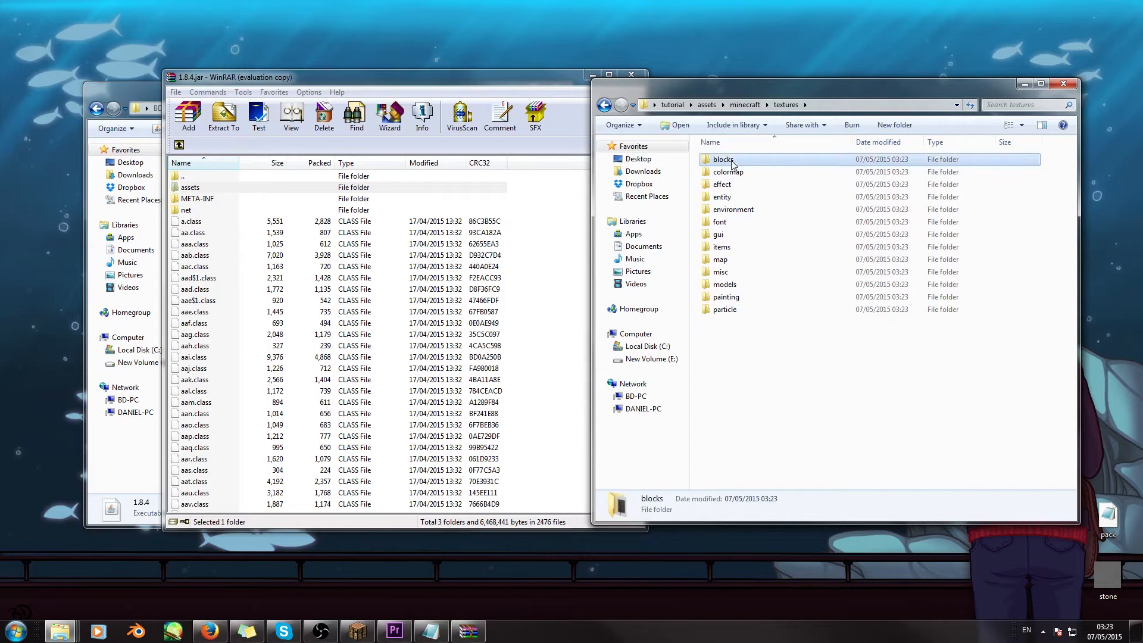
mouse_move(1071, 156)
mouse_down()
mouse_move(1079, 273)
mouse_move(1072, 156)
mouse_up()
click(600, 106)
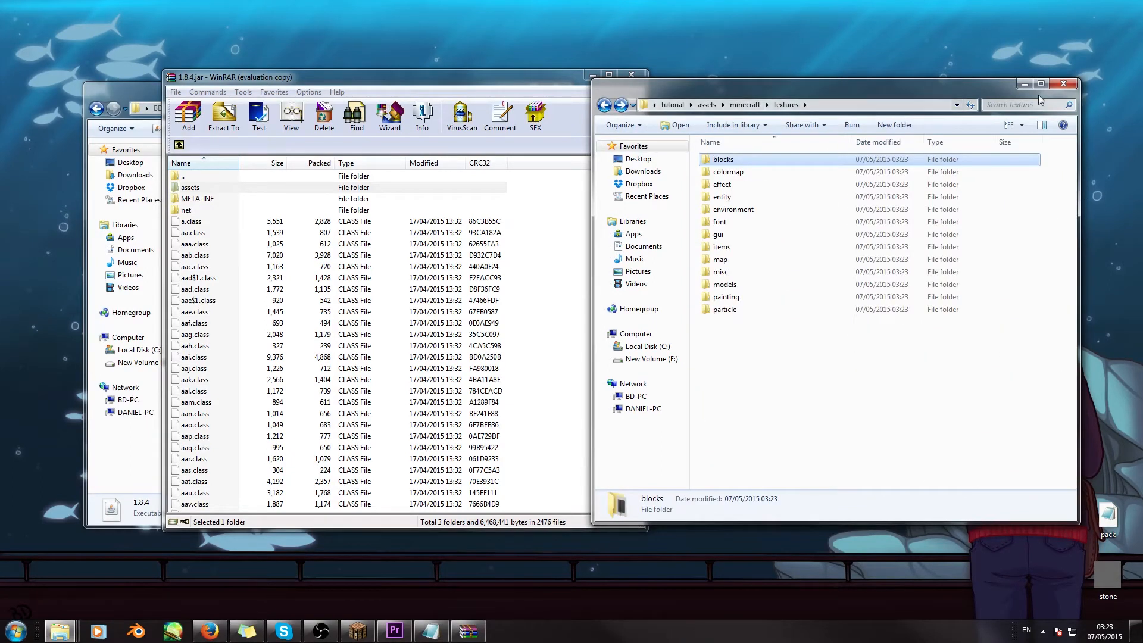
click(1071, 86)
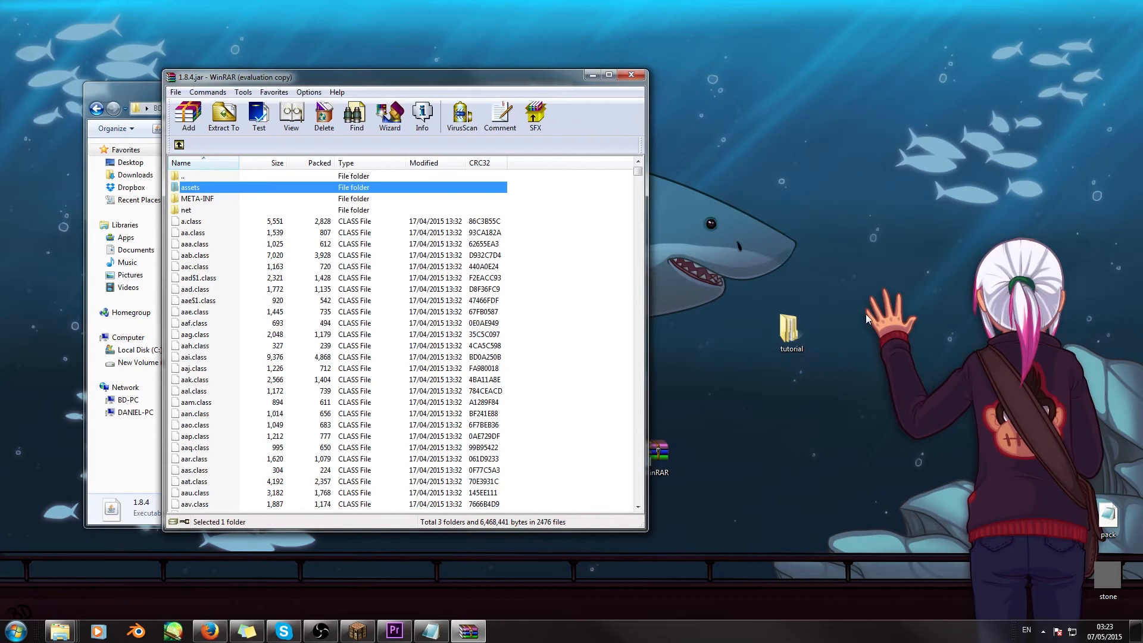
- Find pack.png in the 1.8.4 jar archive and extract it into the tutorial folder
click(866, 318)
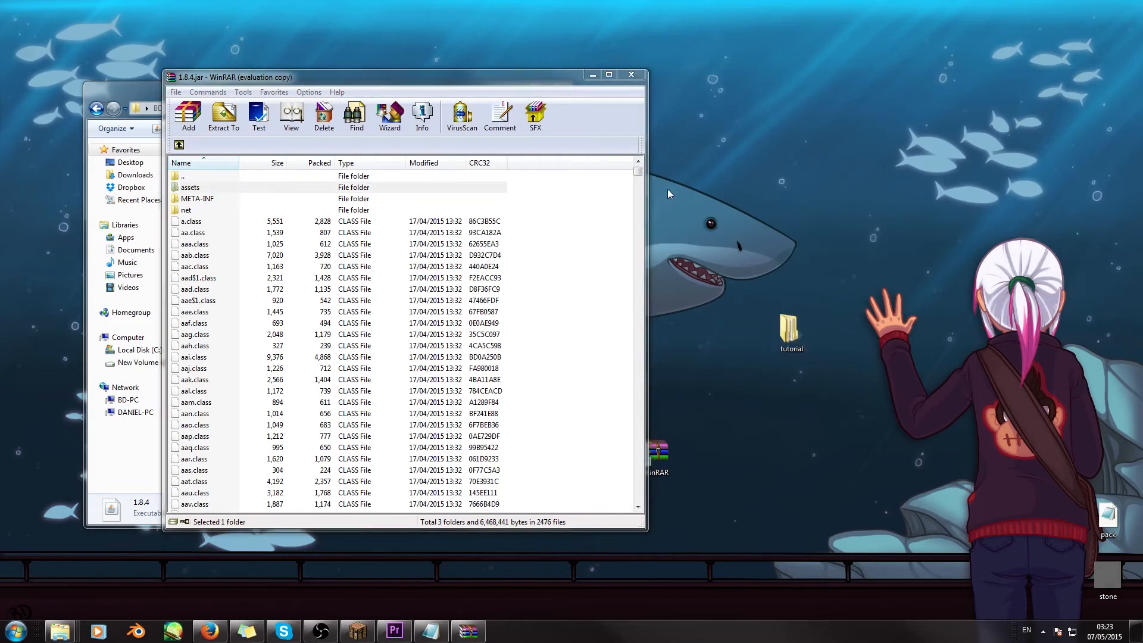
drag(546, 80, 545, 77)
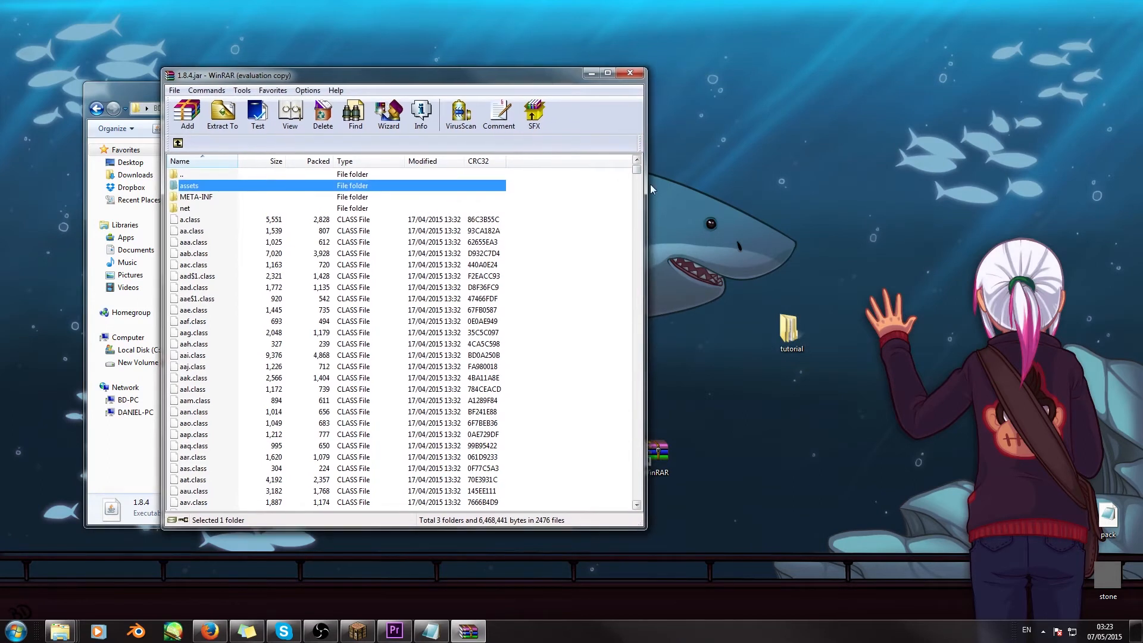
drag(637, 173, 653, 452)
click(198, 269)
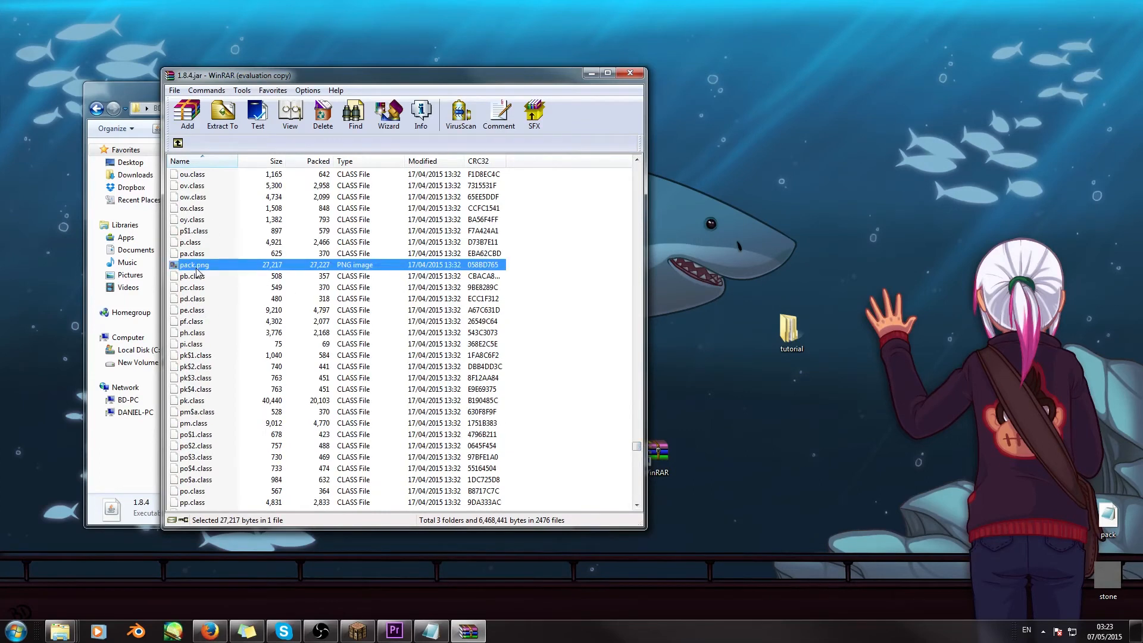
drag(188, 269, 789, 337)
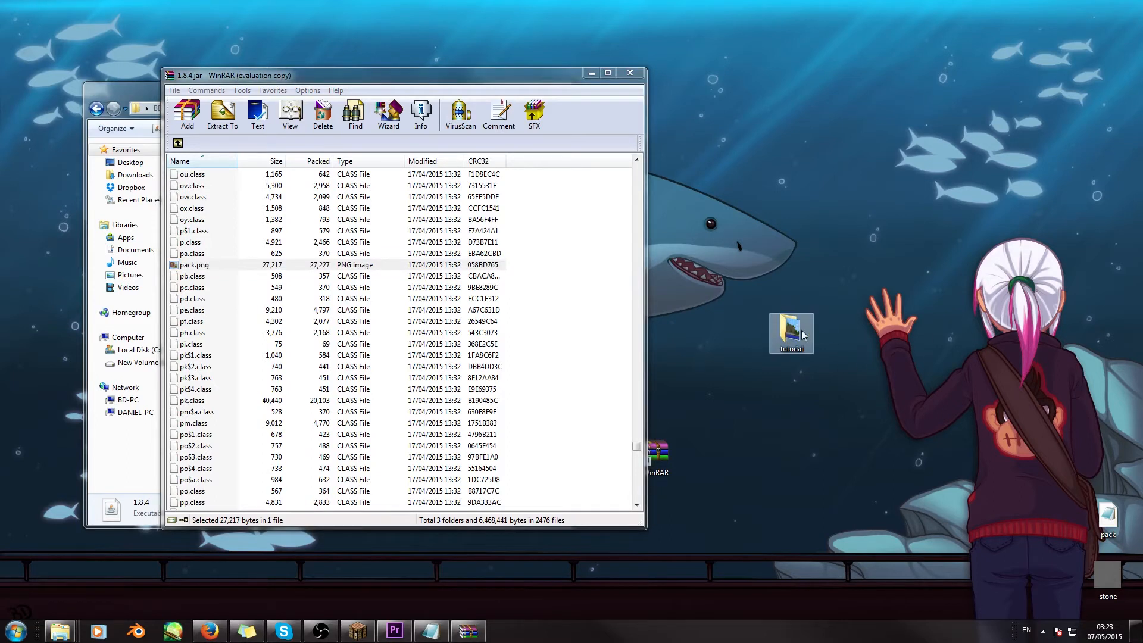
- Close the archive and the 1.8.4 folder window, and open the tutorial folder from the desktop
click(630, 74)
mouse_move(262, 89)
mouse_down()
mouse_move(267, 78)
mouse_move(262, 89)
mouse_up()
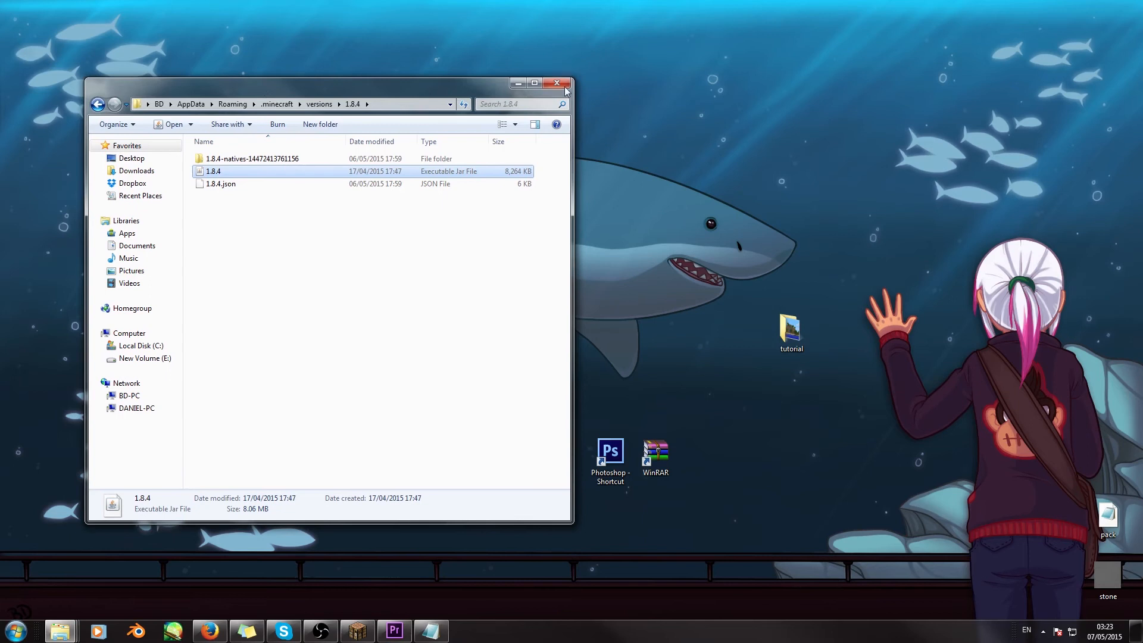
click(558, 83)
double_click(790, 329)
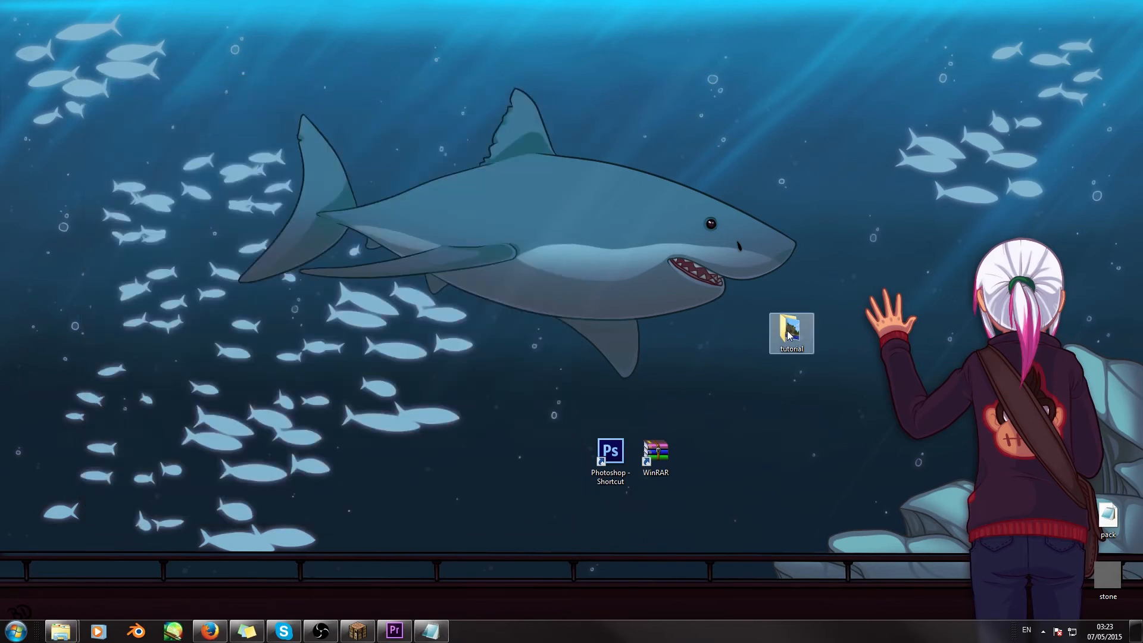
drag(310, 99, 416, 83)
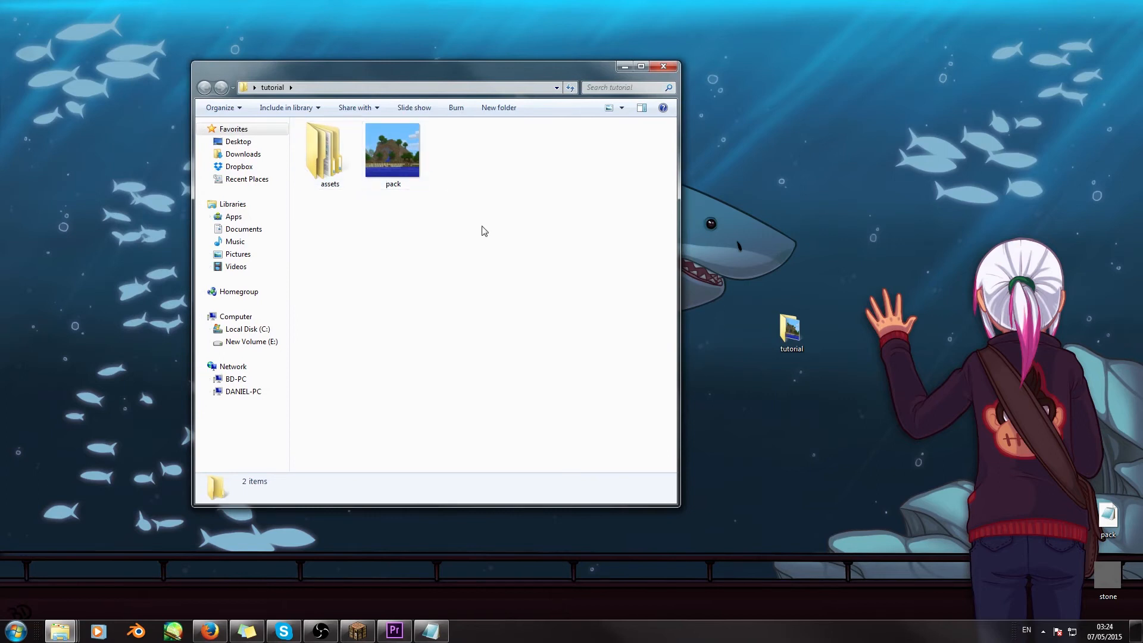
drag(466, 74, 497, 75)
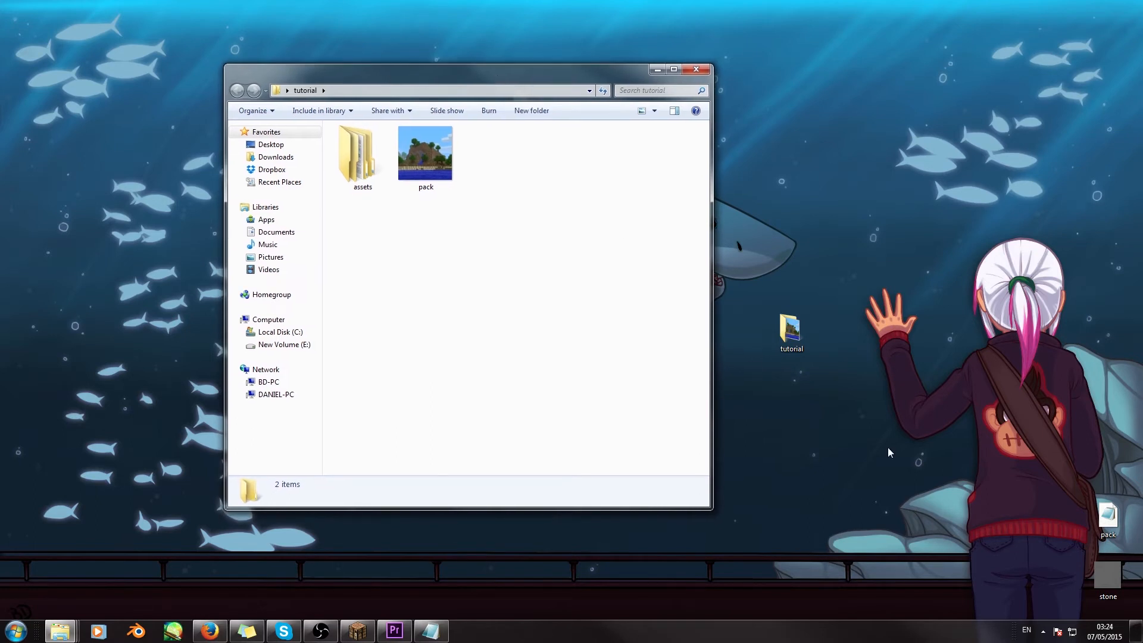
- Move the pack MCMETA file from the desktop into the tutorial folder
click(1105, 519)
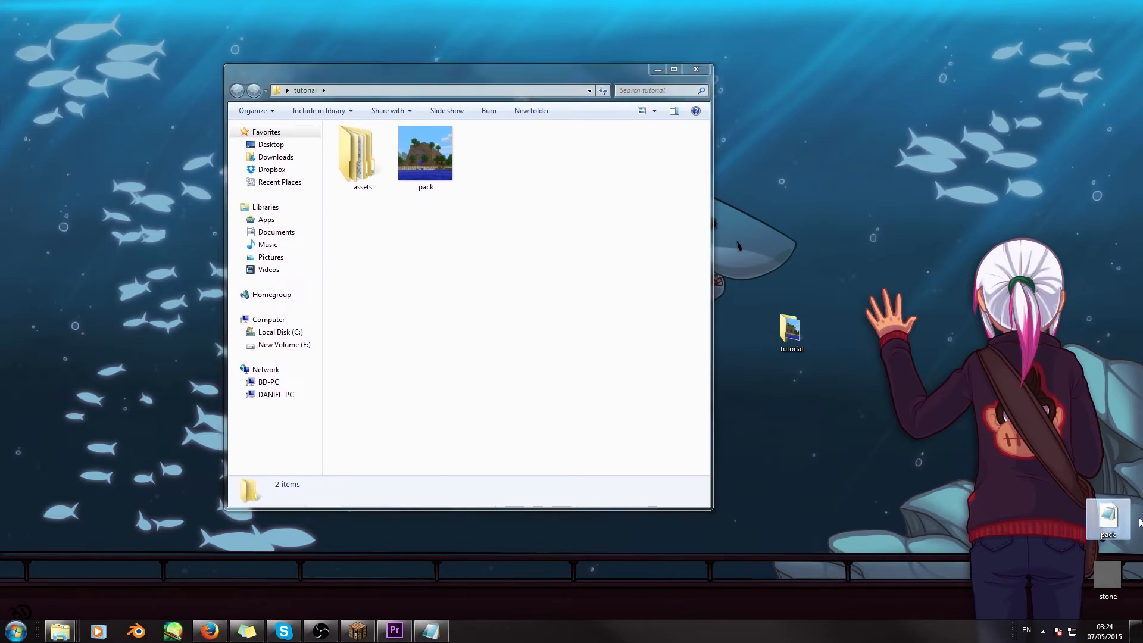
drag(1110, 524, 543, 219)
drag(473, 71, 376, 64)
click(446, 257)
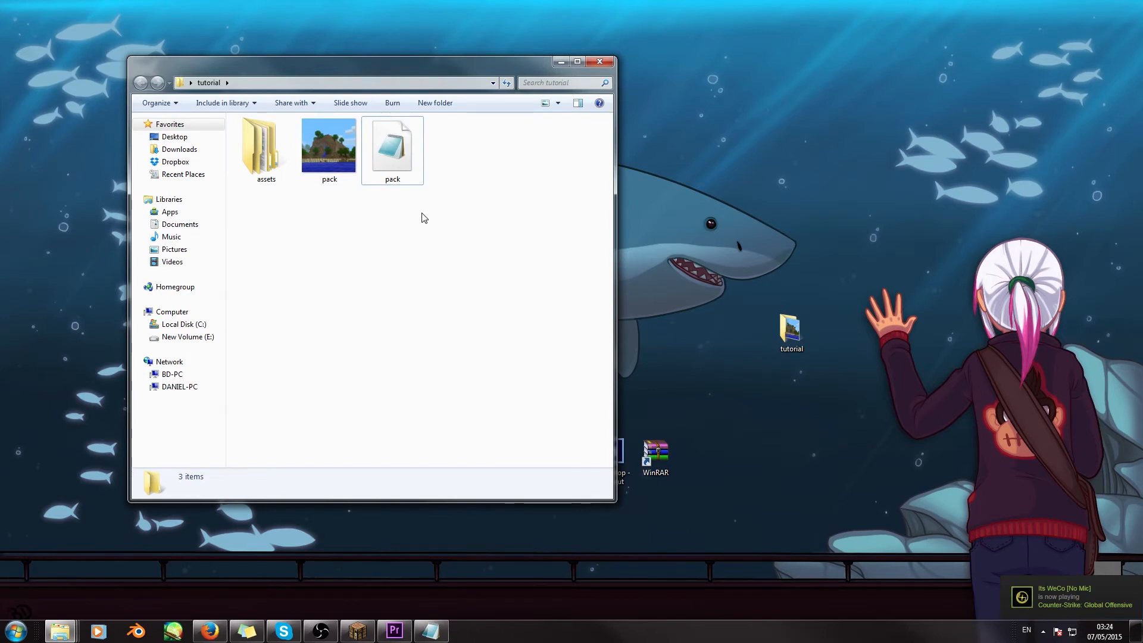
- Open the pack MCMETA file in Notepad, examine its description text, and close it without editing
click(395, 152)
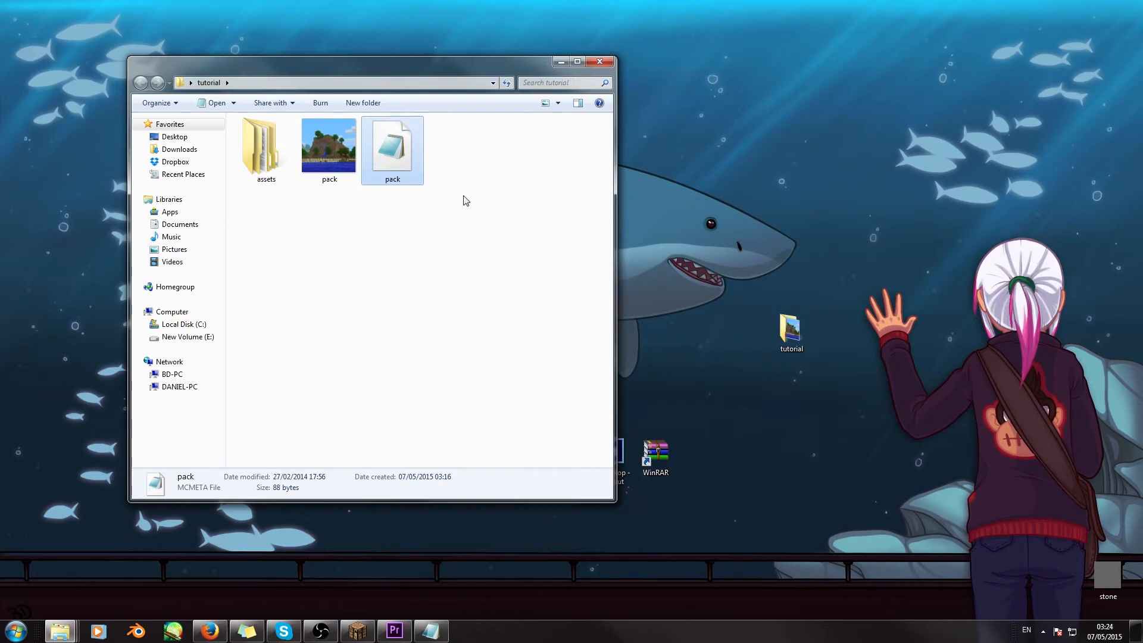
double_click(396, 156)
drag(973, 75, 594, 62)
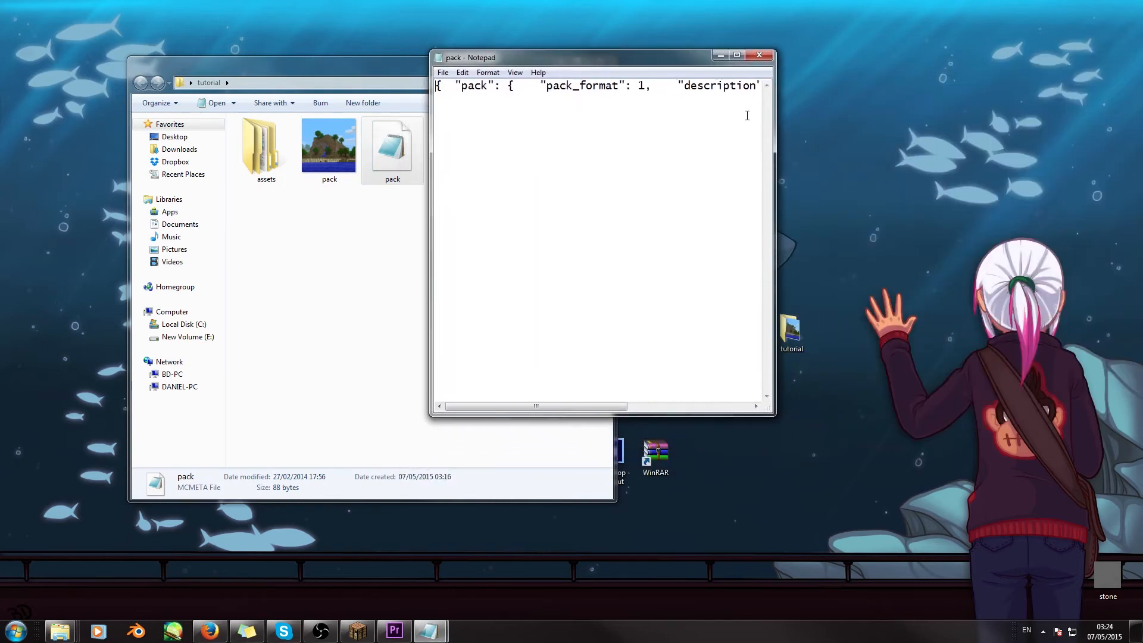
click(737, 55)
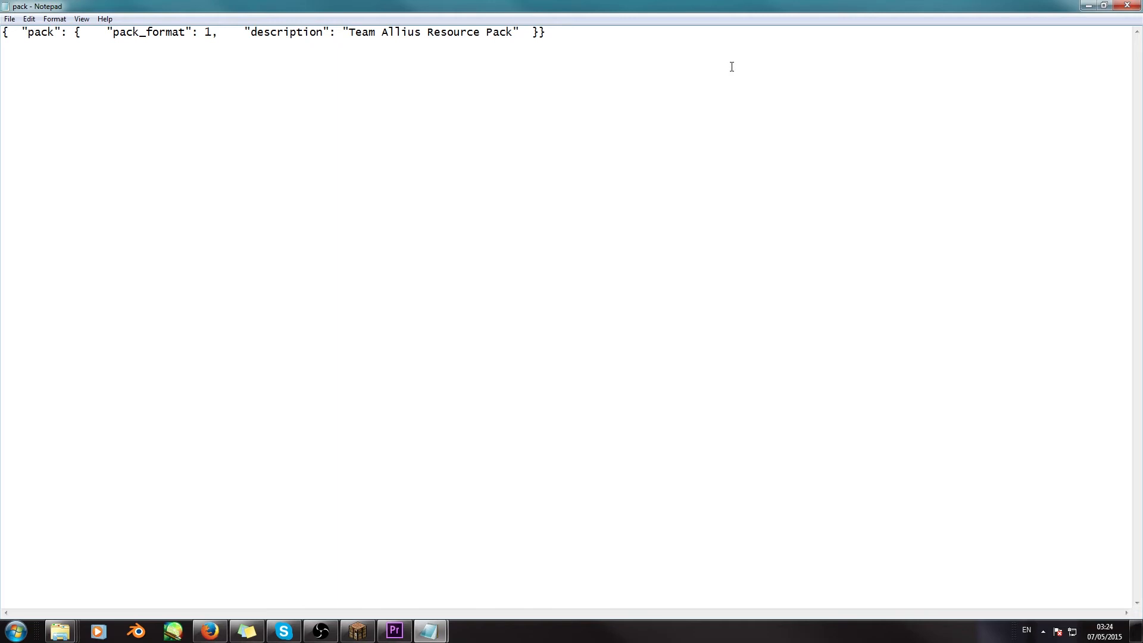
drag(350, 34, 511, 41)
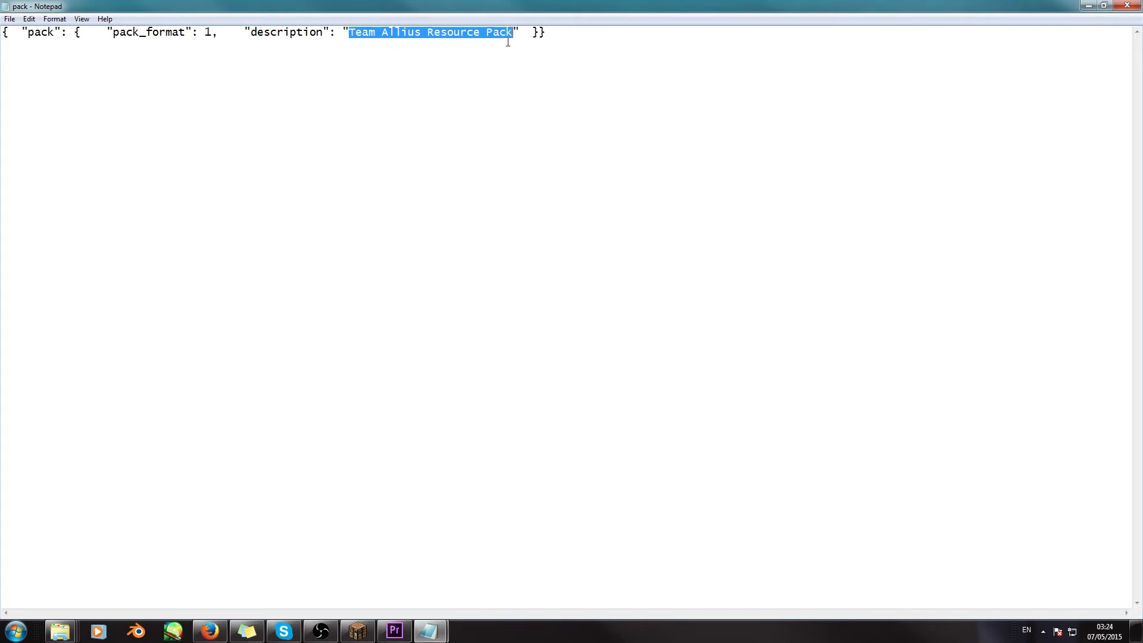
drag(350, 34, 513, 34)
click(1126, 5)
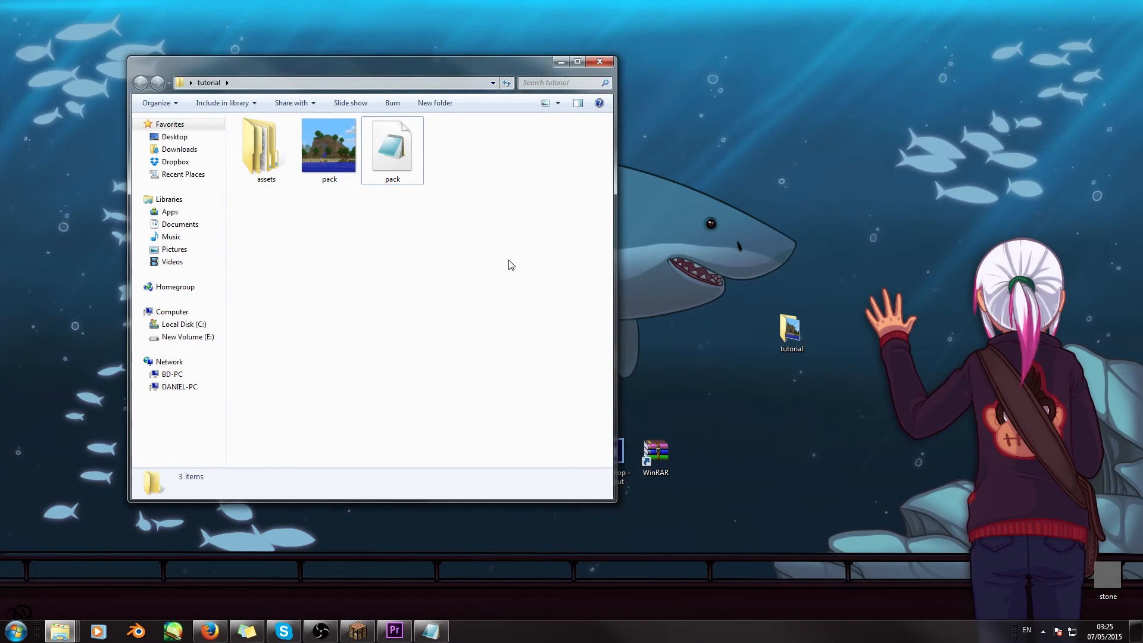
- Select the pack image, switch to Minecraft, save and quit the world to the title screen, and open the Resource Packs options
click(331, 152)
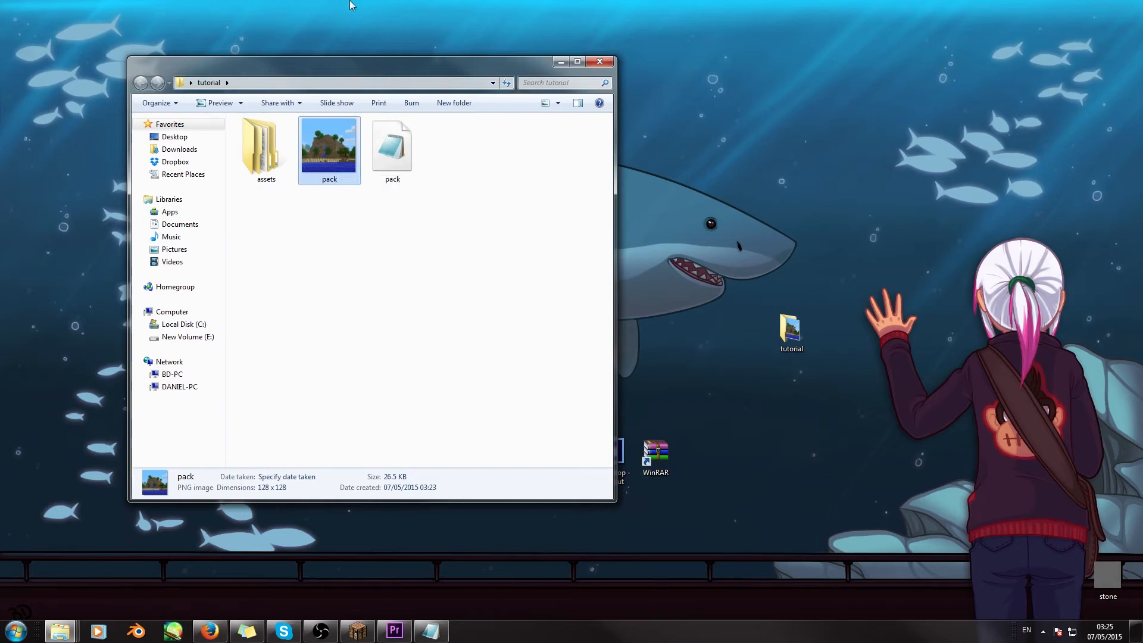
drag(356, 69, 257, 41)
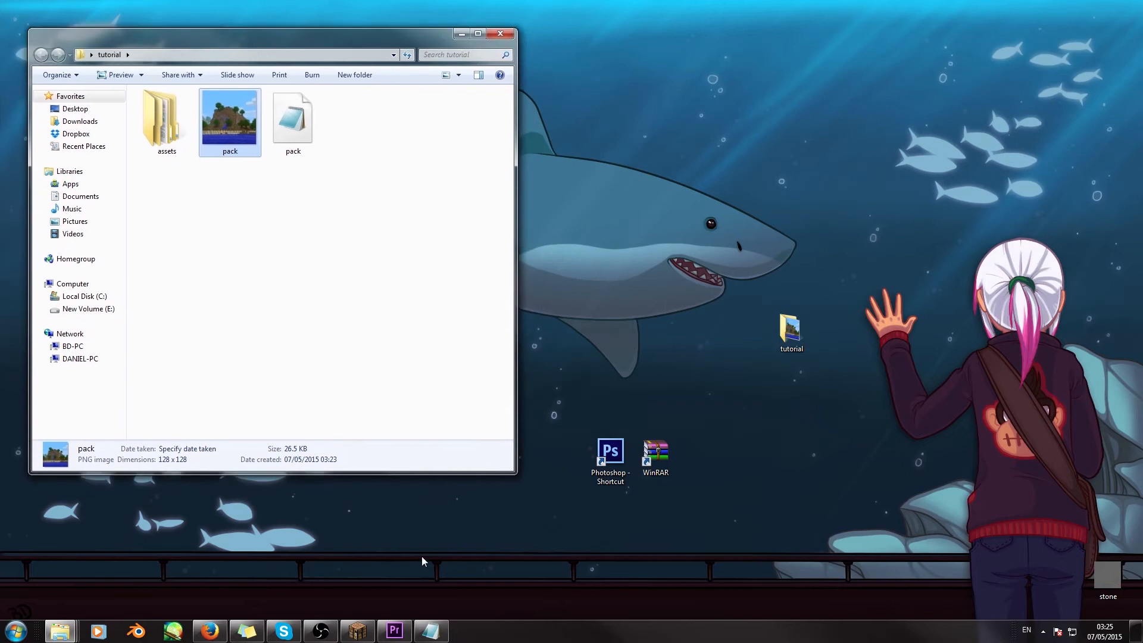
click(357, 630)
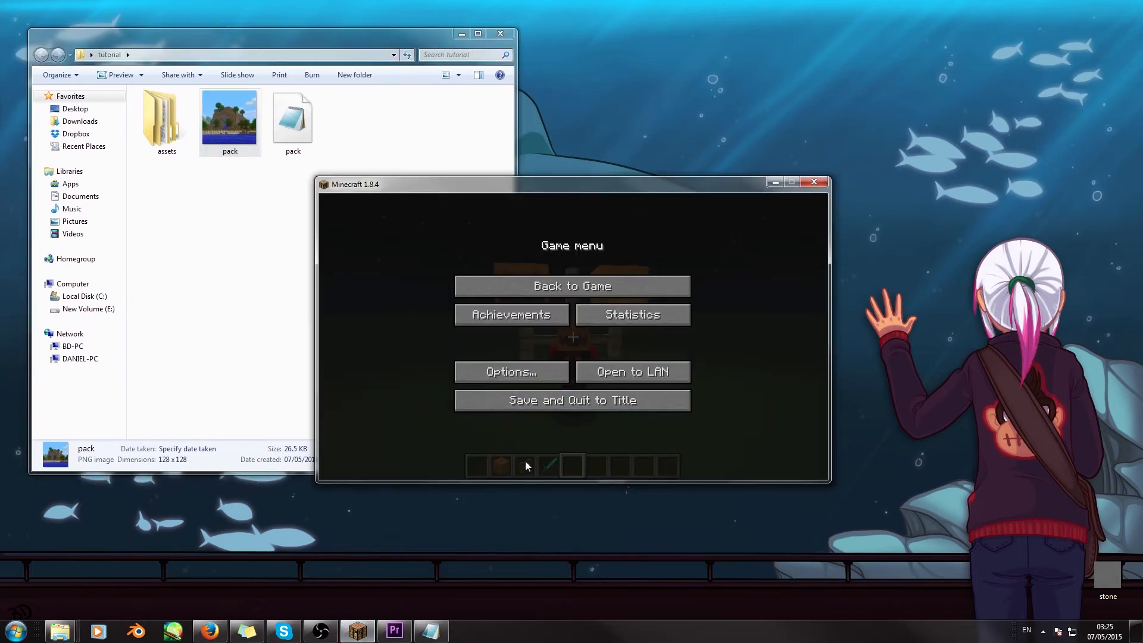
click(526, 402)
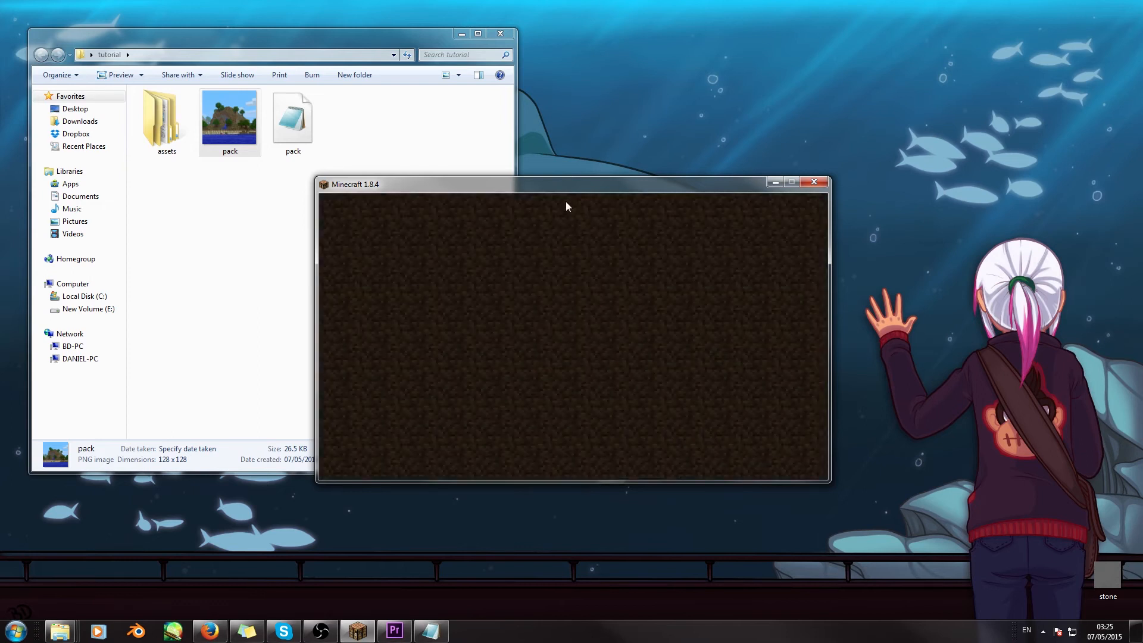
drag(552, 187, 591, 173)
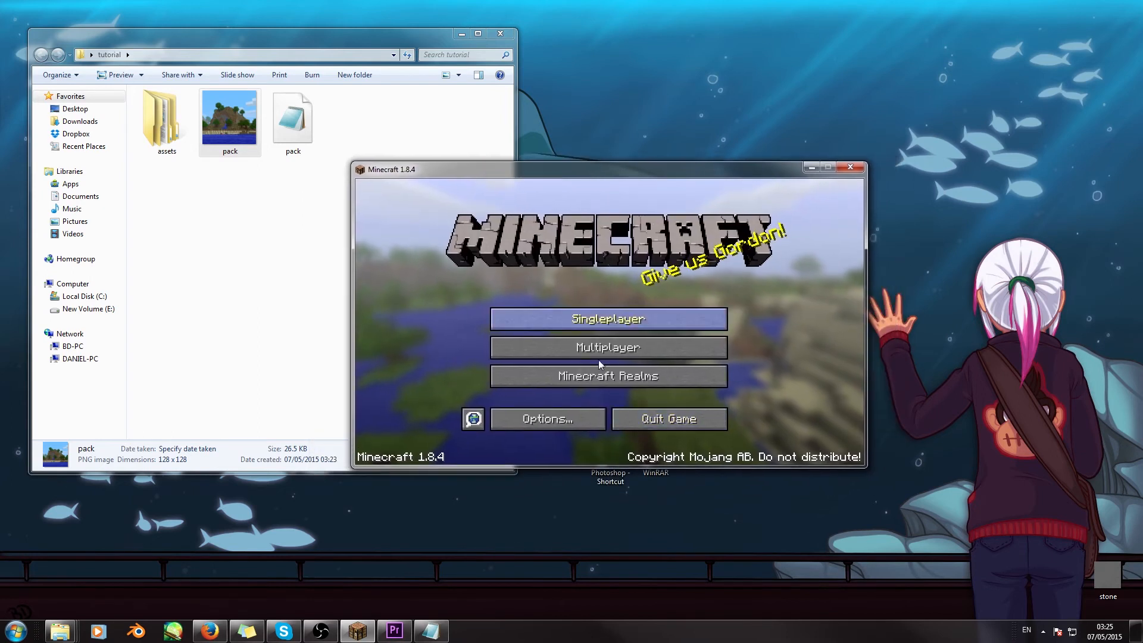
click(553, 418)
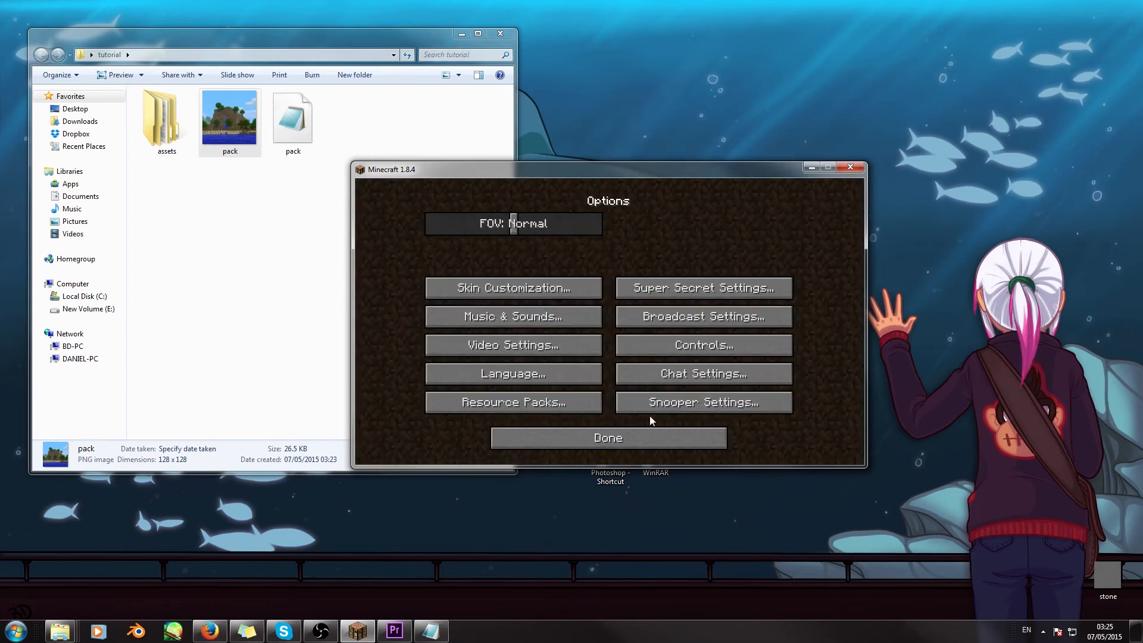
click(526, 403)
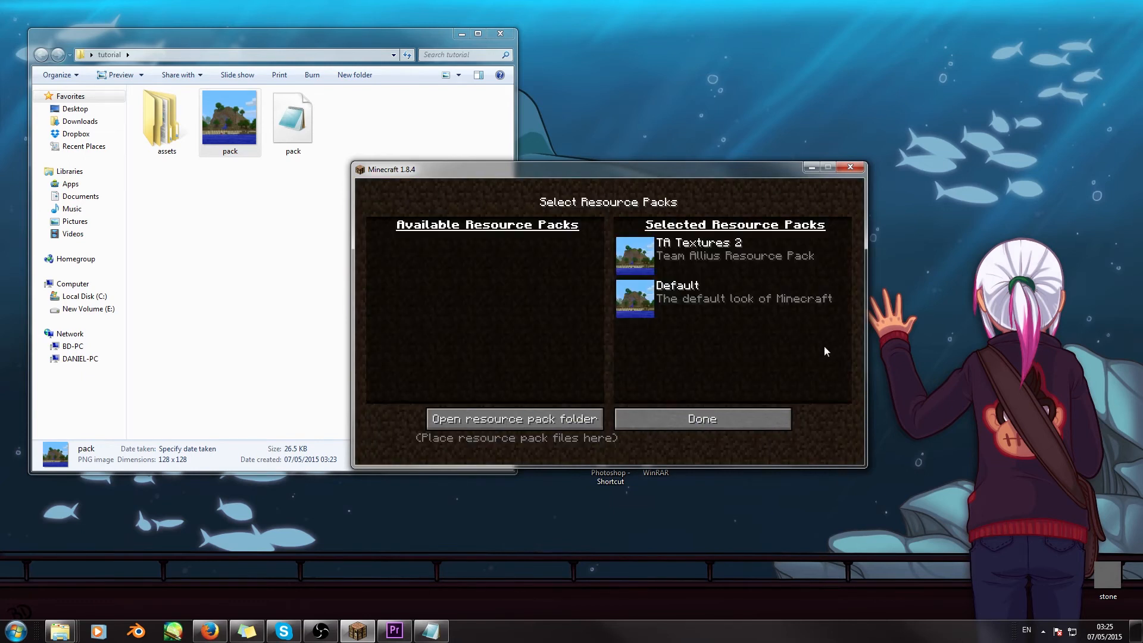
- Compare the pack image in the tutorial folder with the icons of the selected resource packs, and minimize Minecraft
mouse_move(643, 257)
click(230, 132)
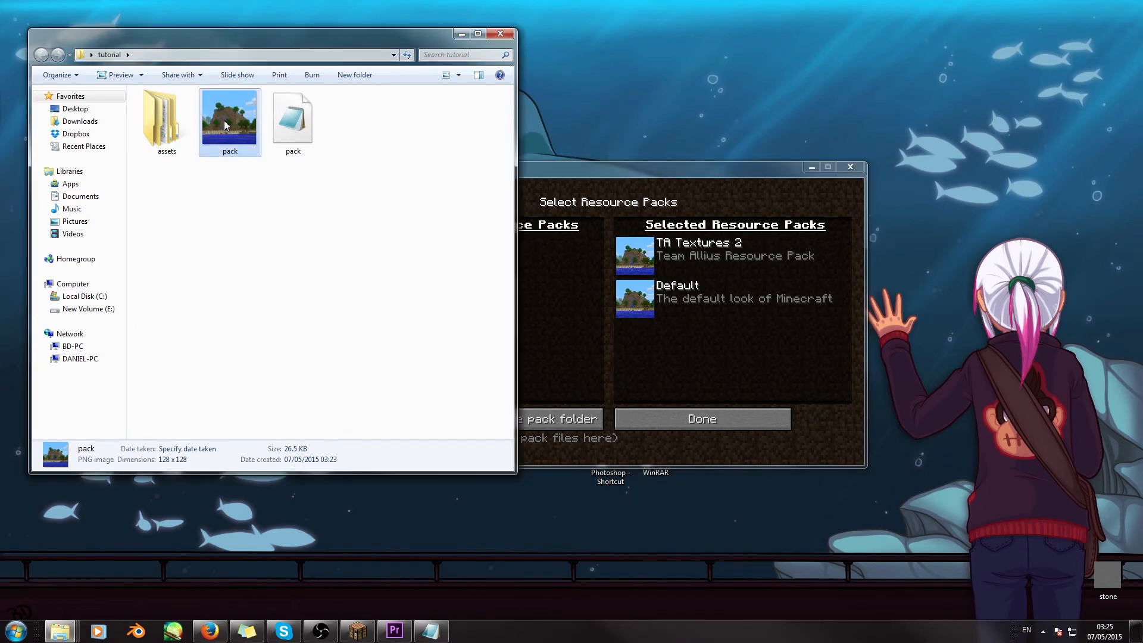
click(713, 343)
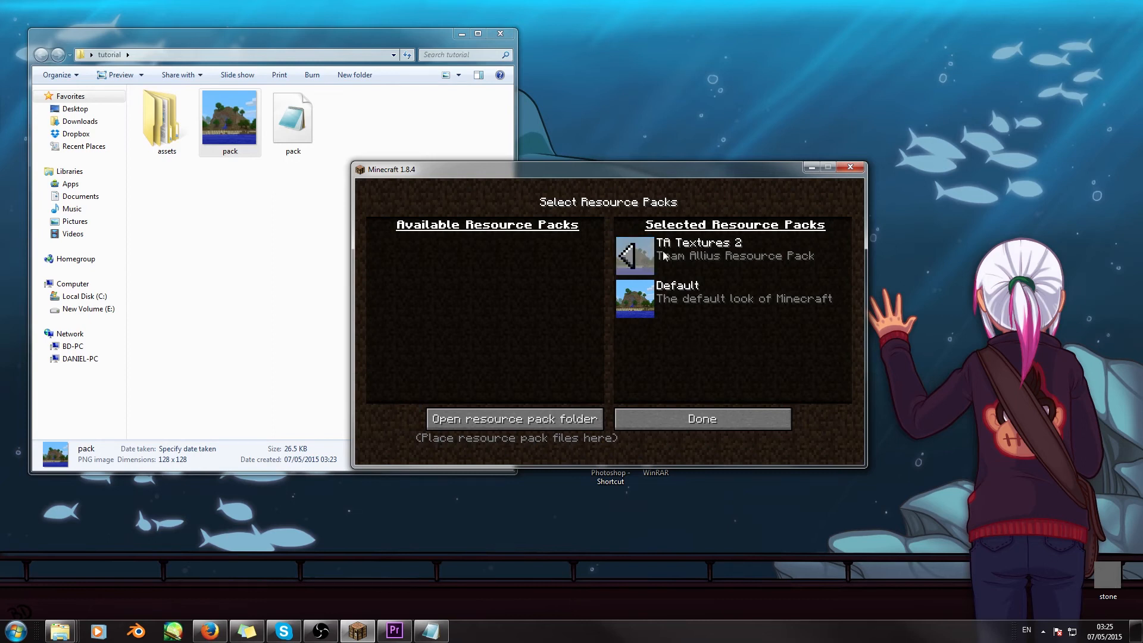
click(220, 40)
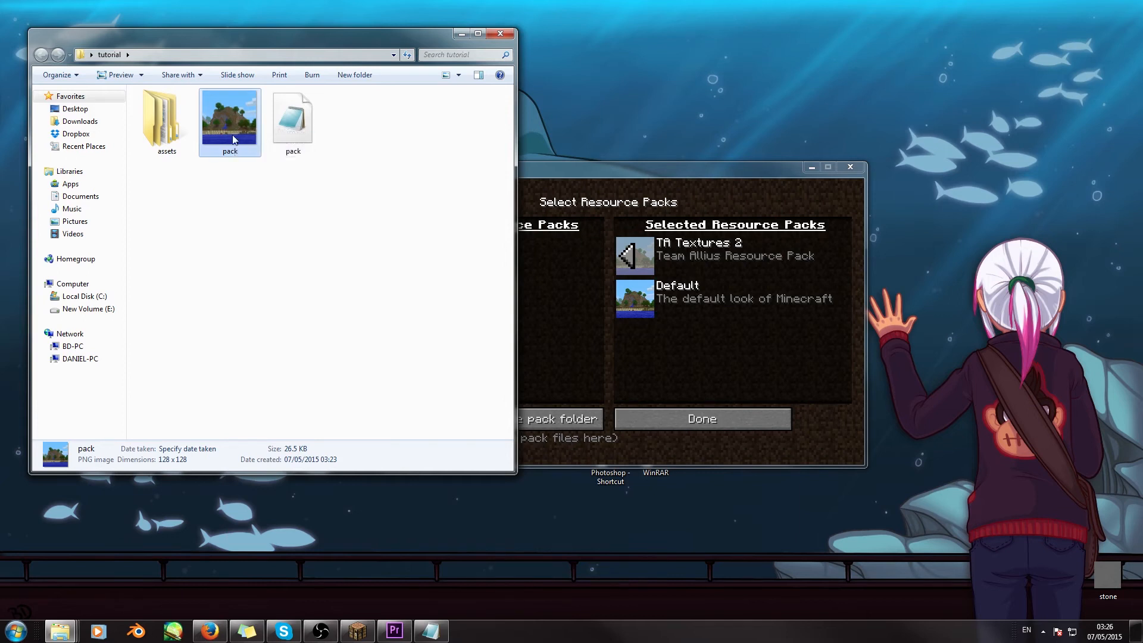
click(631, 174)
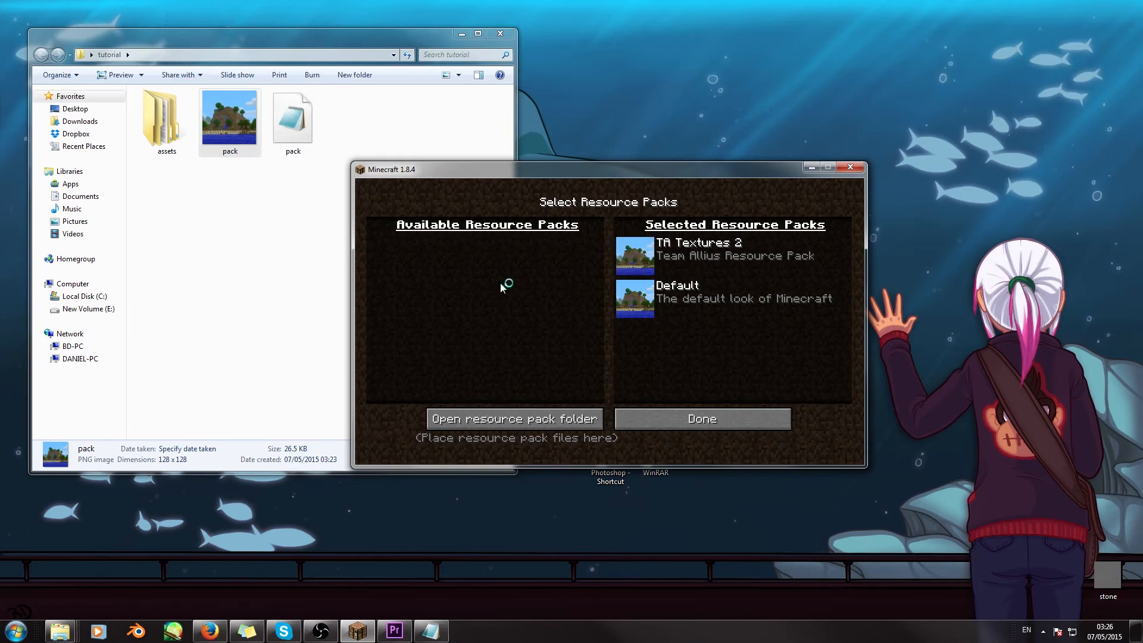
click(811, 168)
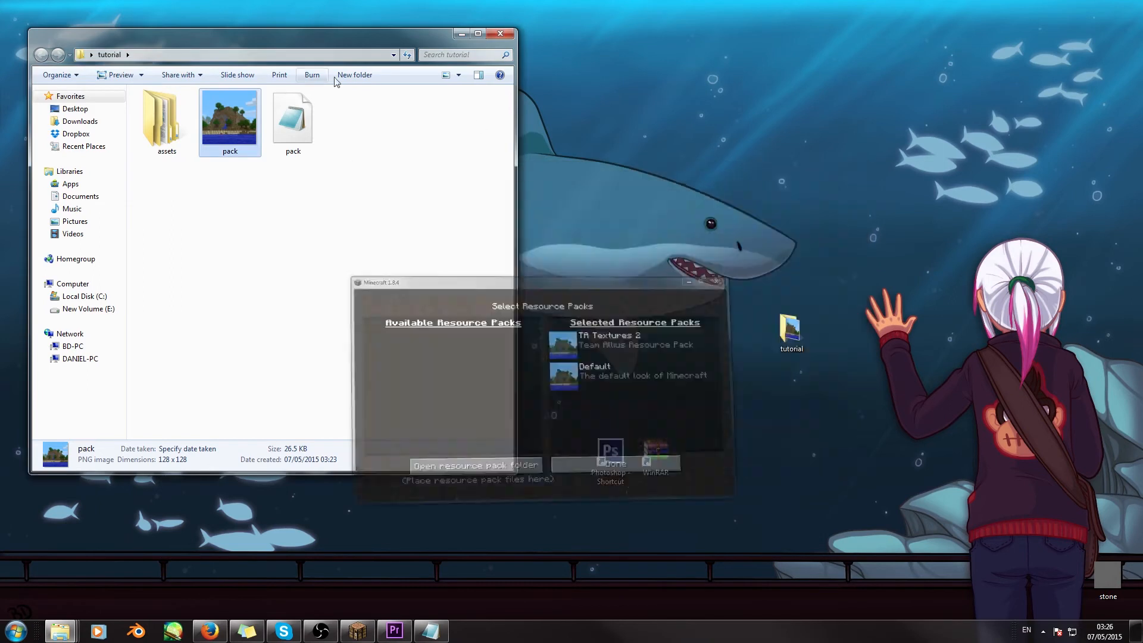
- Open the blocks folder under assets, minecraft, textures inside the tutorial folder
drag(294, 38, 320, 38)
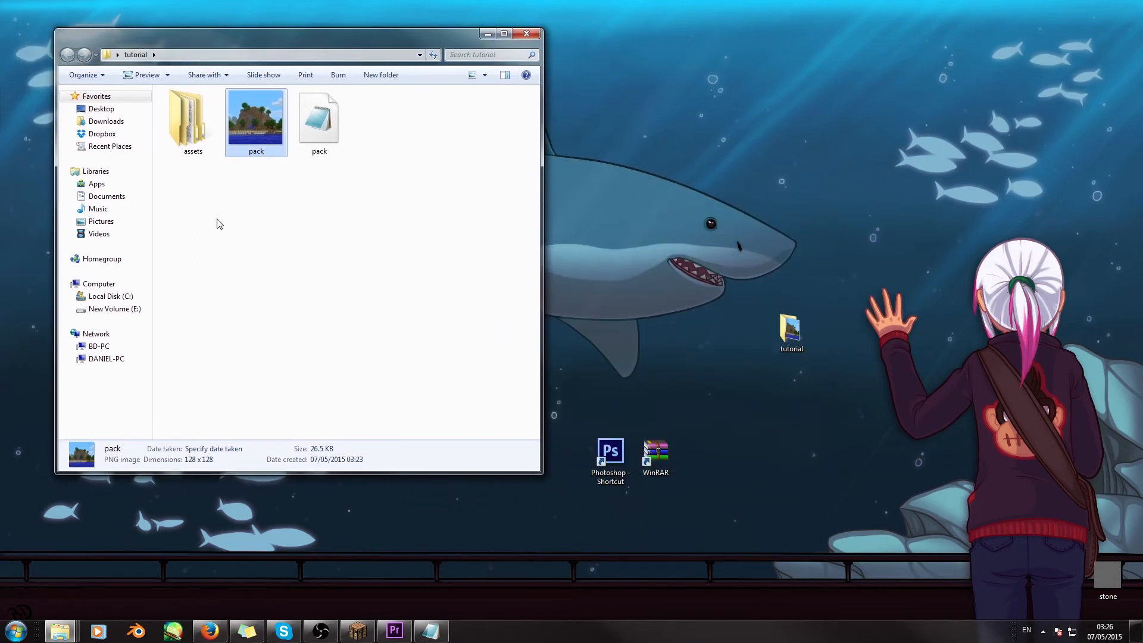
click(195, 116)
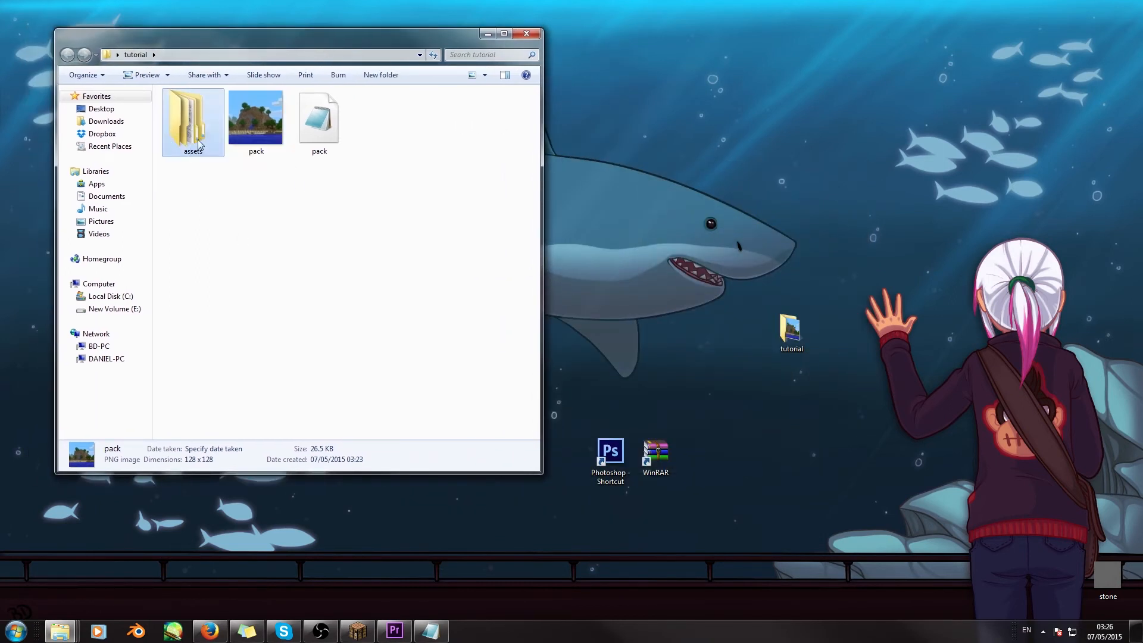
double_click(190, 110)
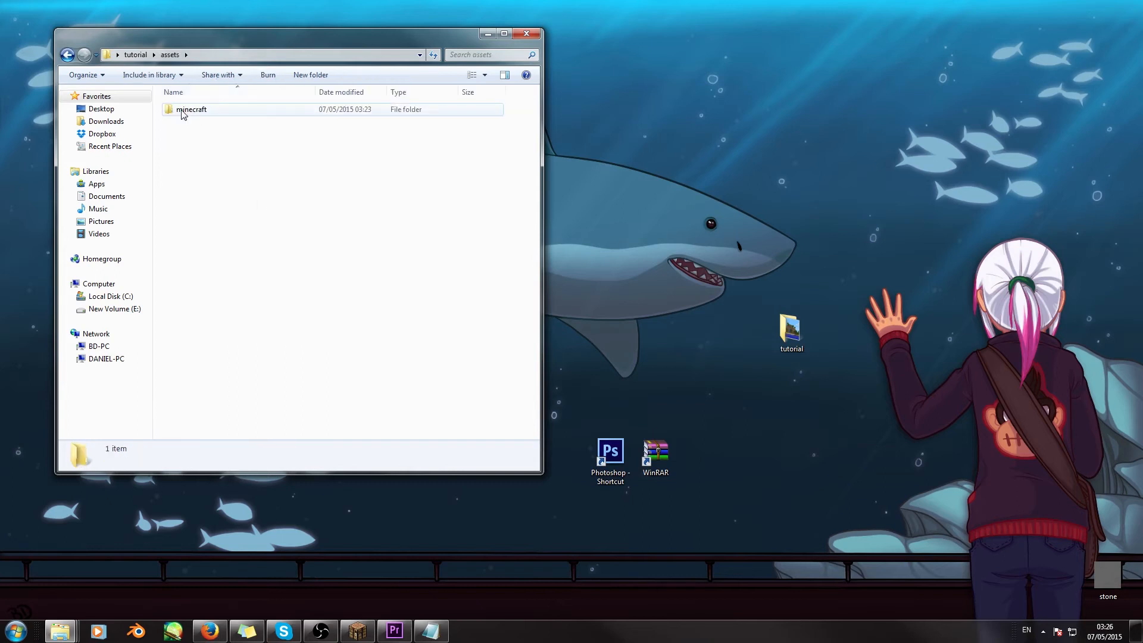
double_click(192, 111)
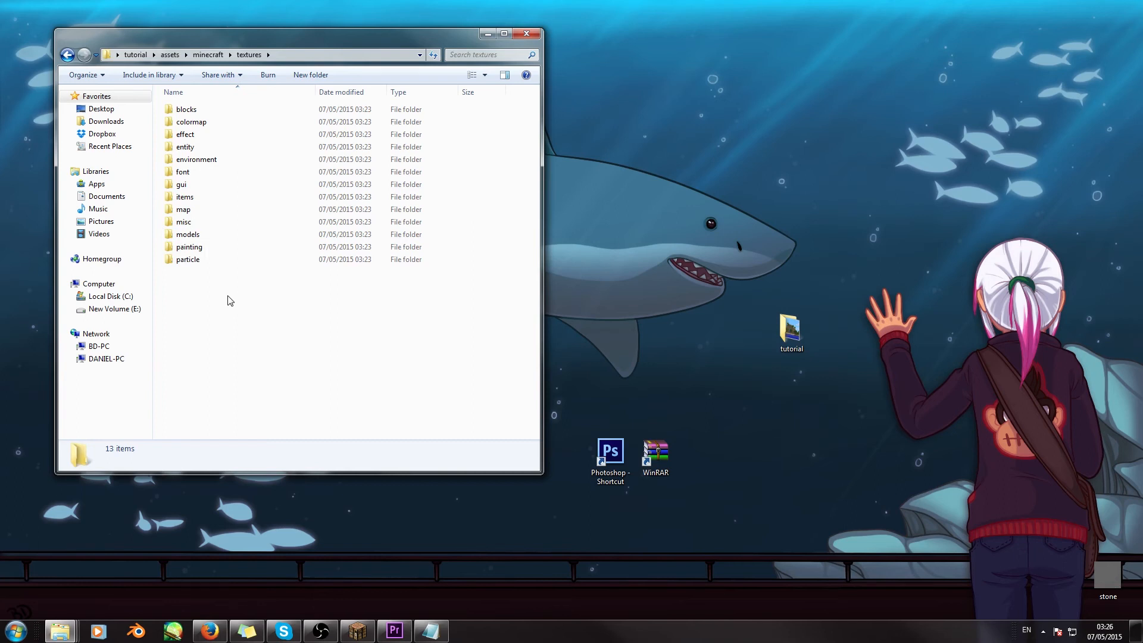
double_click(203, 112)
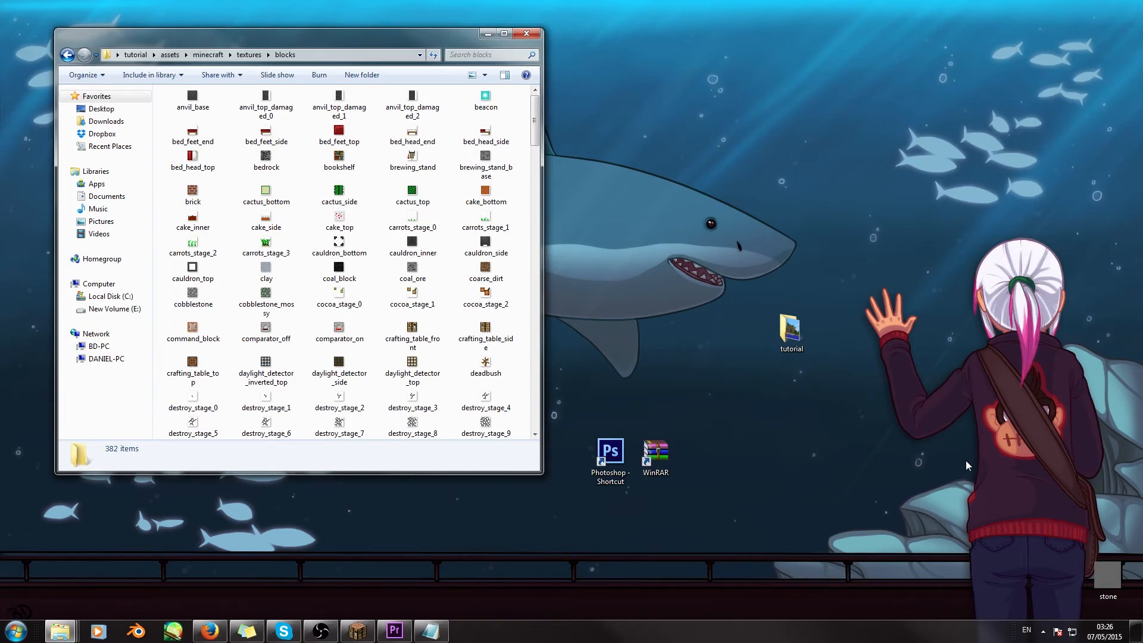
- Move the stone image on the desktop to the empty area beside the blocks folder window
drag(1106, 574, 743, 150)
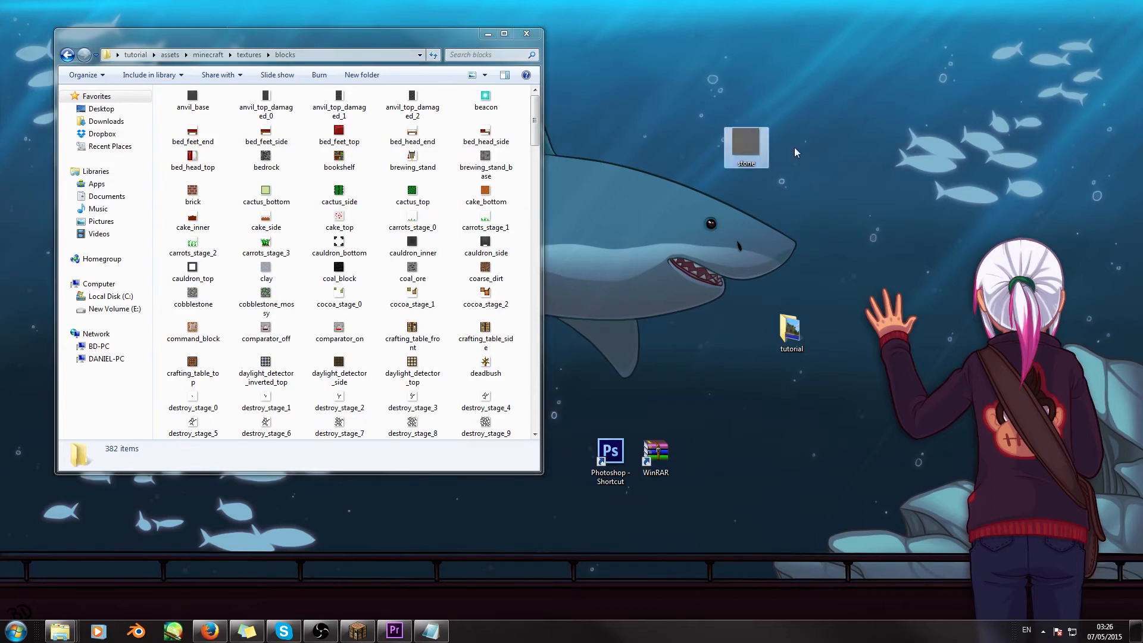
click(855, 155)
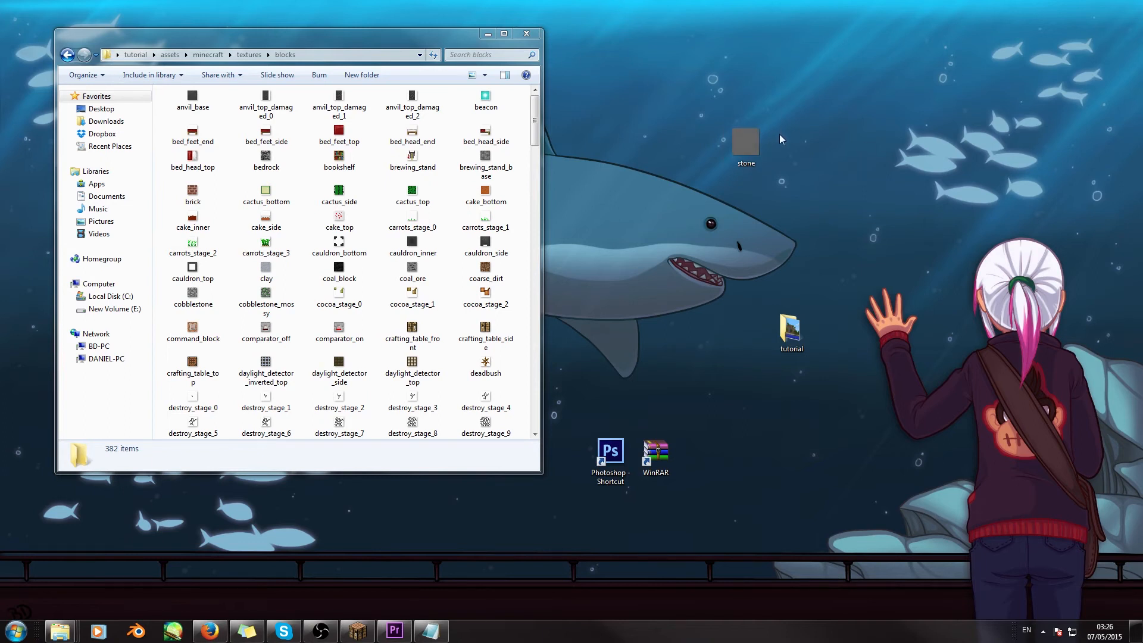
mouse_move(751, 133)
- Locate the default stone texture in the blocks folder and compare its name and image with the desktop stone image
drag(537, 113, 542, 380)
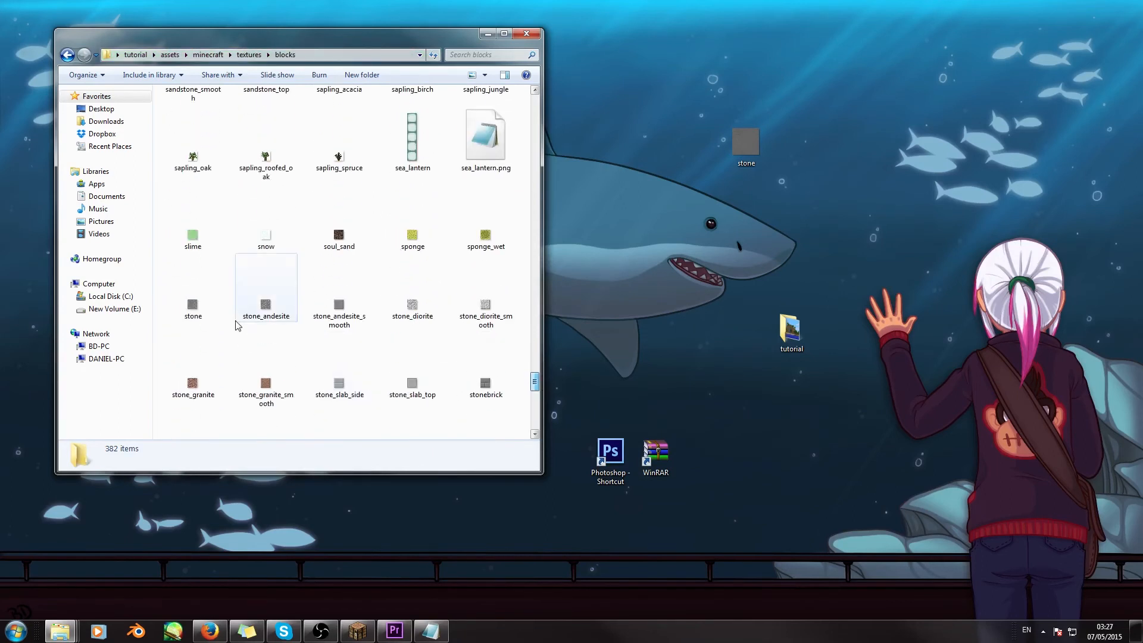
click(204, 314)
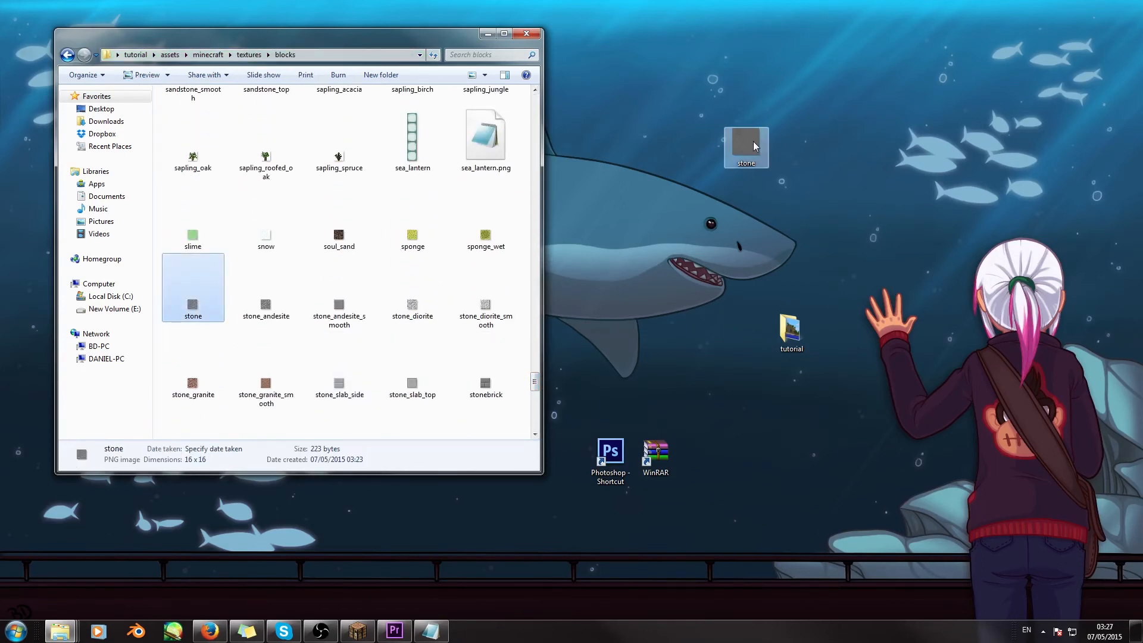
click(752, 141)
drag(751, 142, 753, 150)
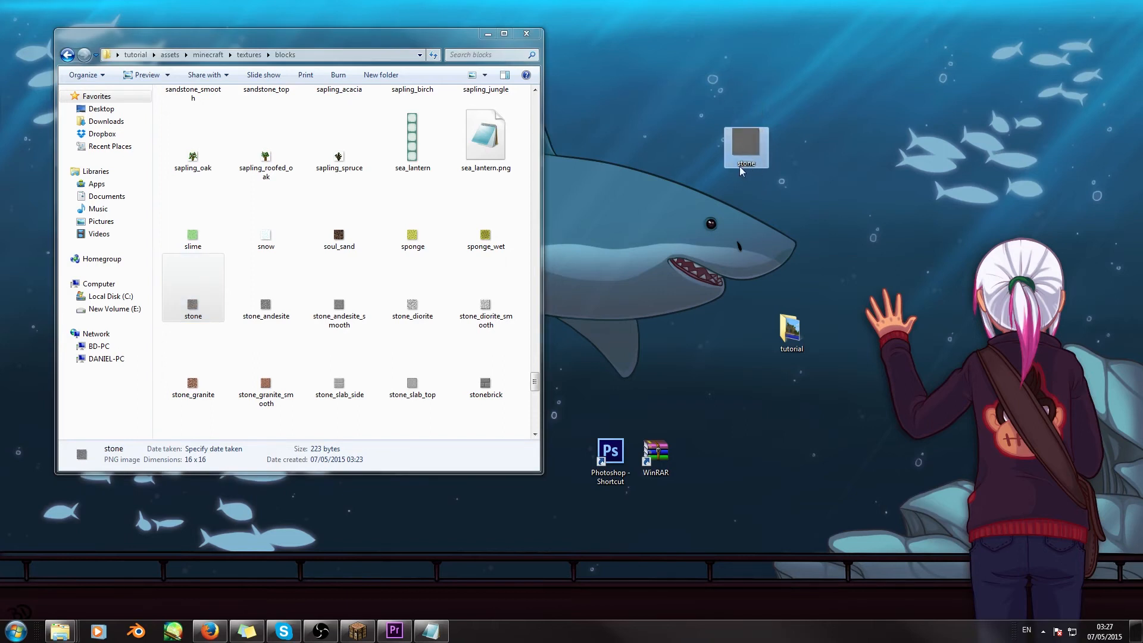
click(188, 323)
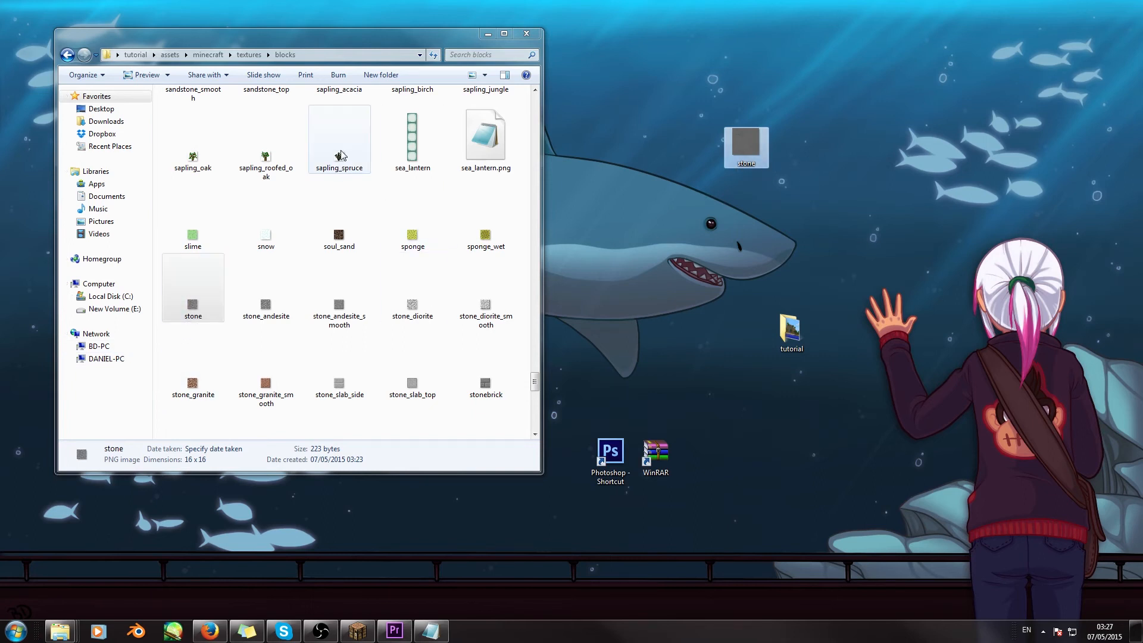
click(331, 171)
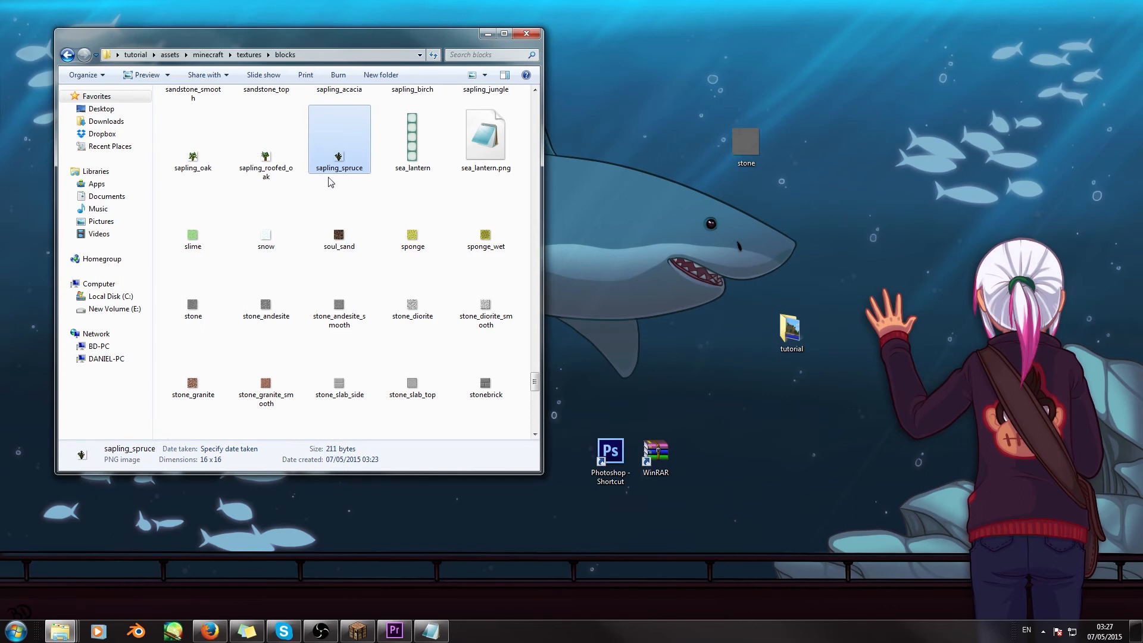
click(194, 309)
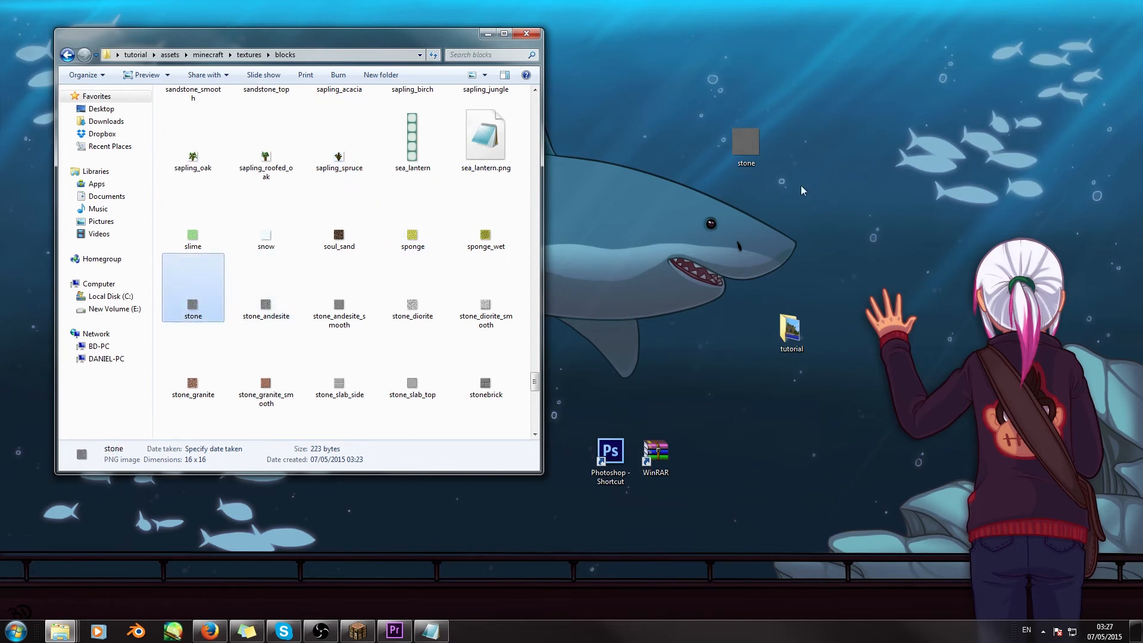
- Copy the desktop stone image into the blocks folder, replacing the existing stone.png
right_click(749, 144)
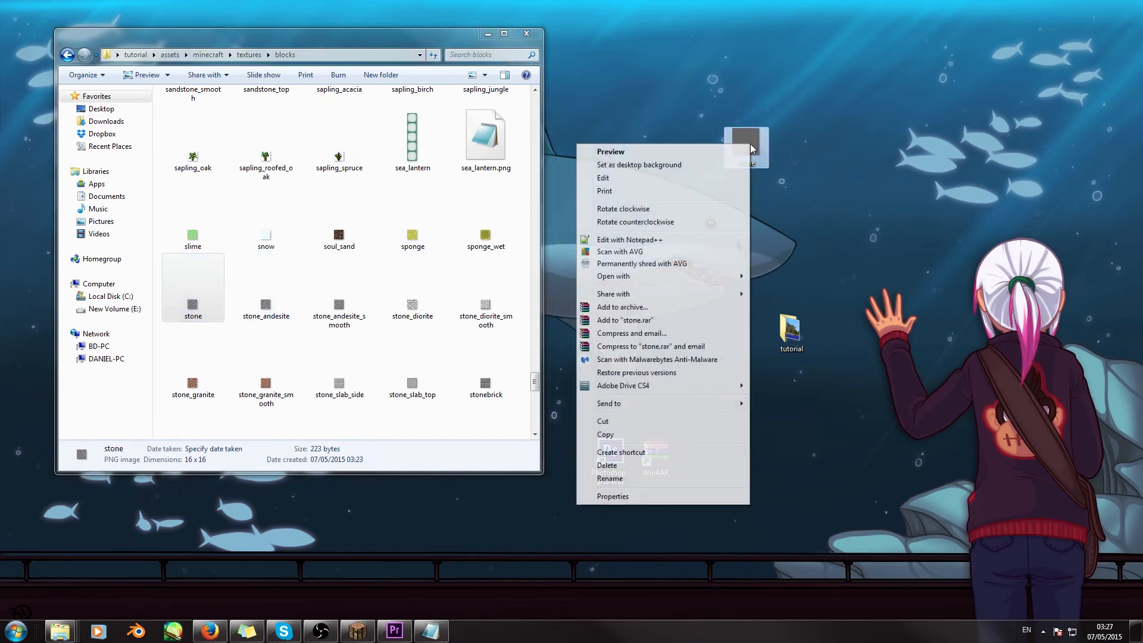
click(606, 434)
right_click(524, 284)
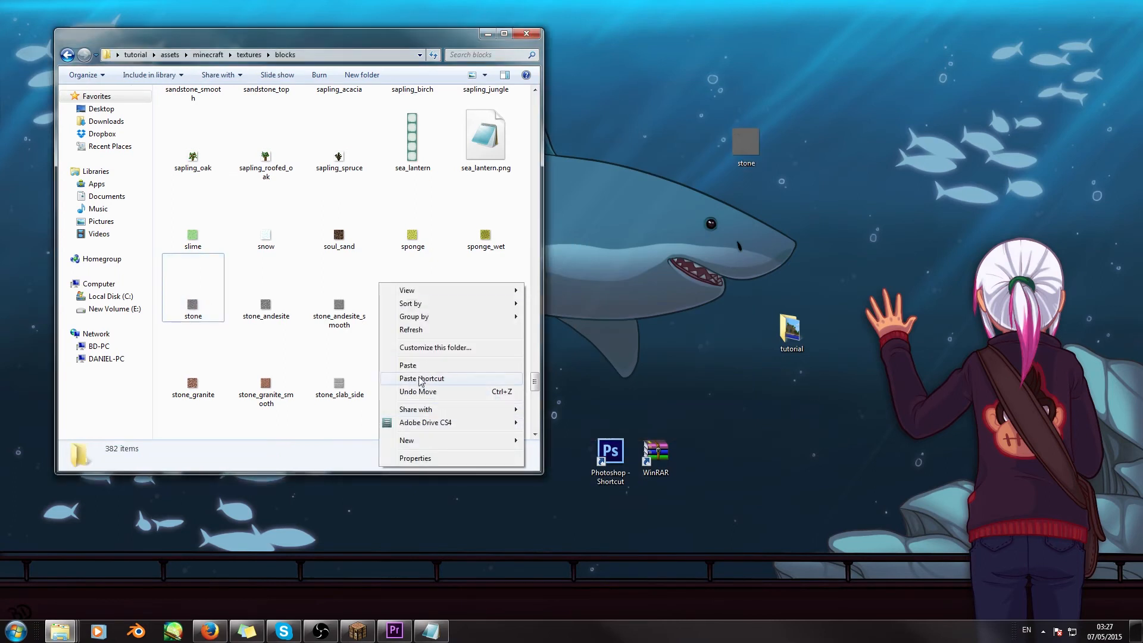
click(419, 366)
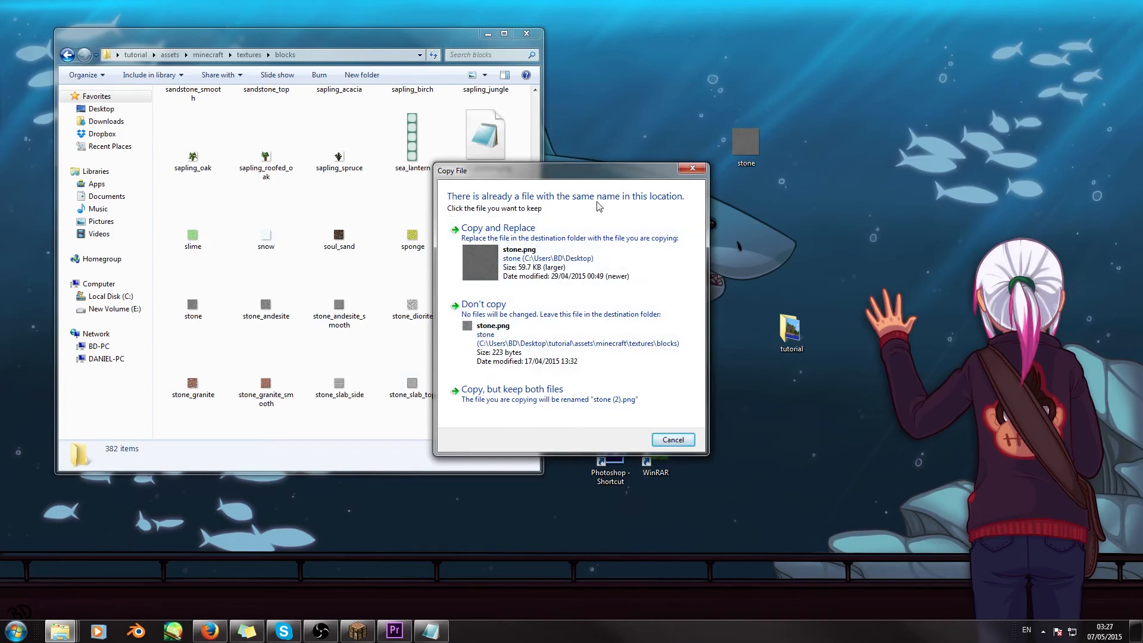
click(525, 254)
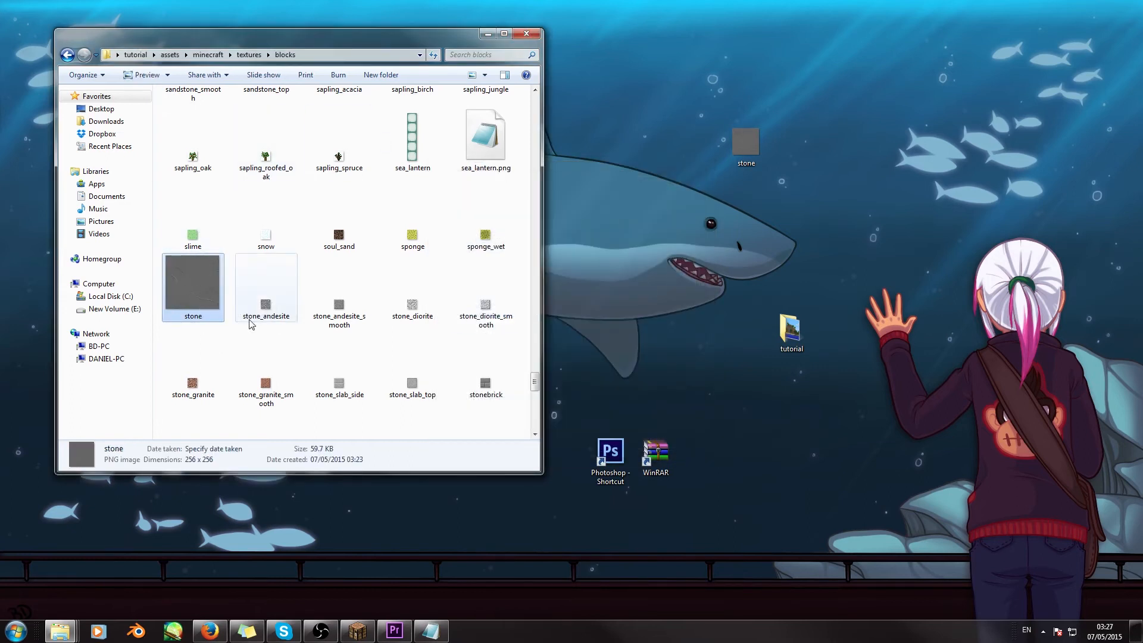
drag(316, 44, 336, 42)
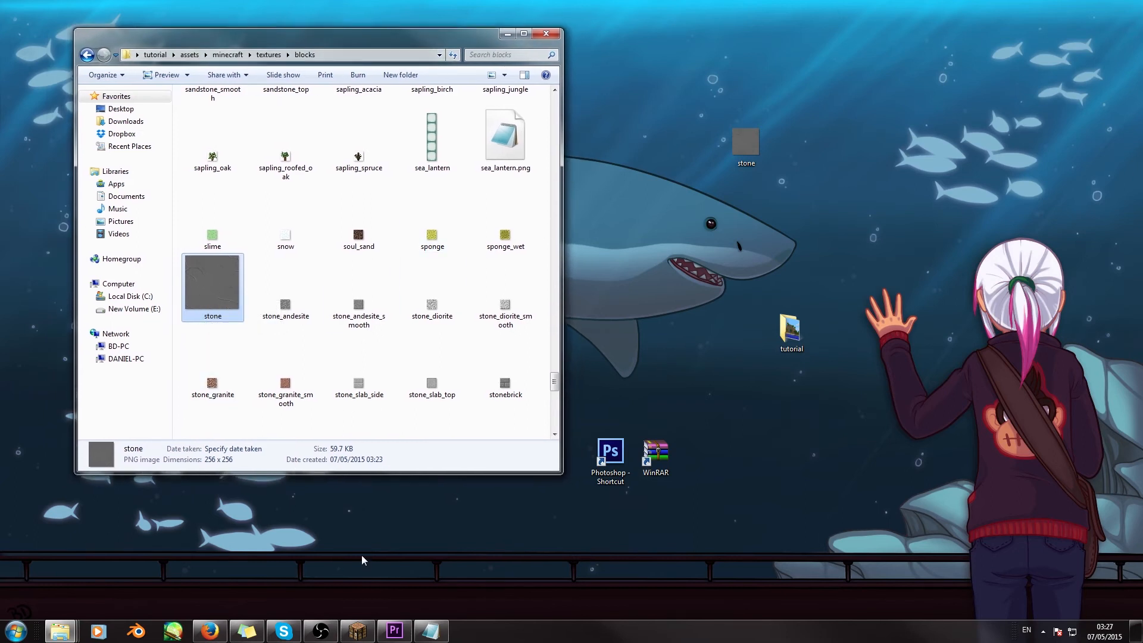
- Switch to Minecraft, open its resource pack folder from the Resource Packs screen, and get the game window out of the way
click(357, 630)
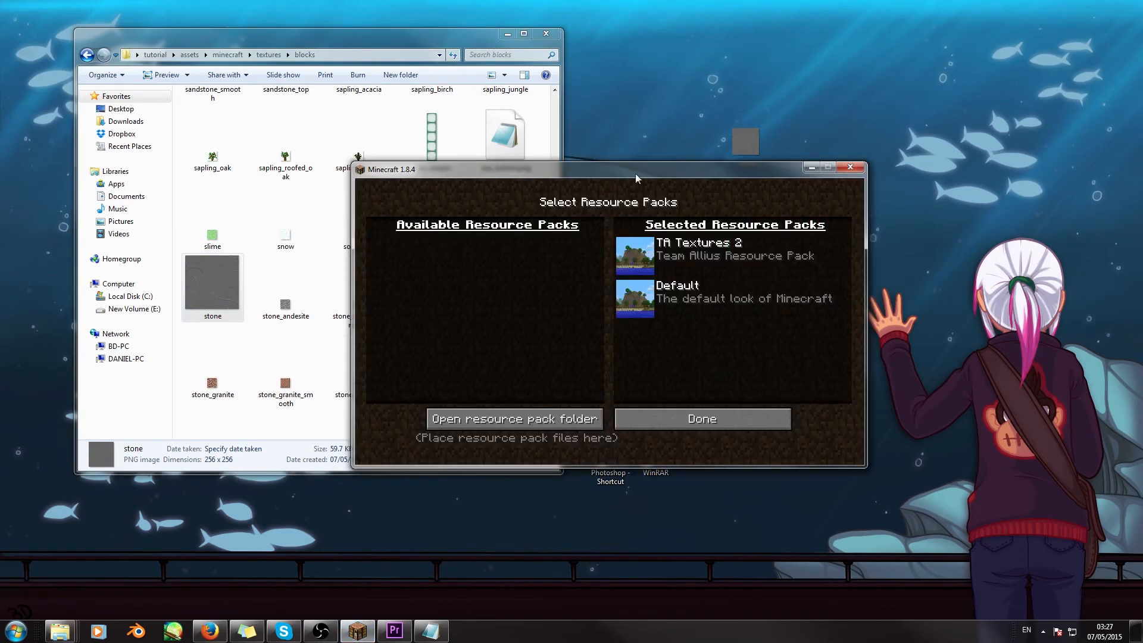
drag(618, 174, 592, 184)
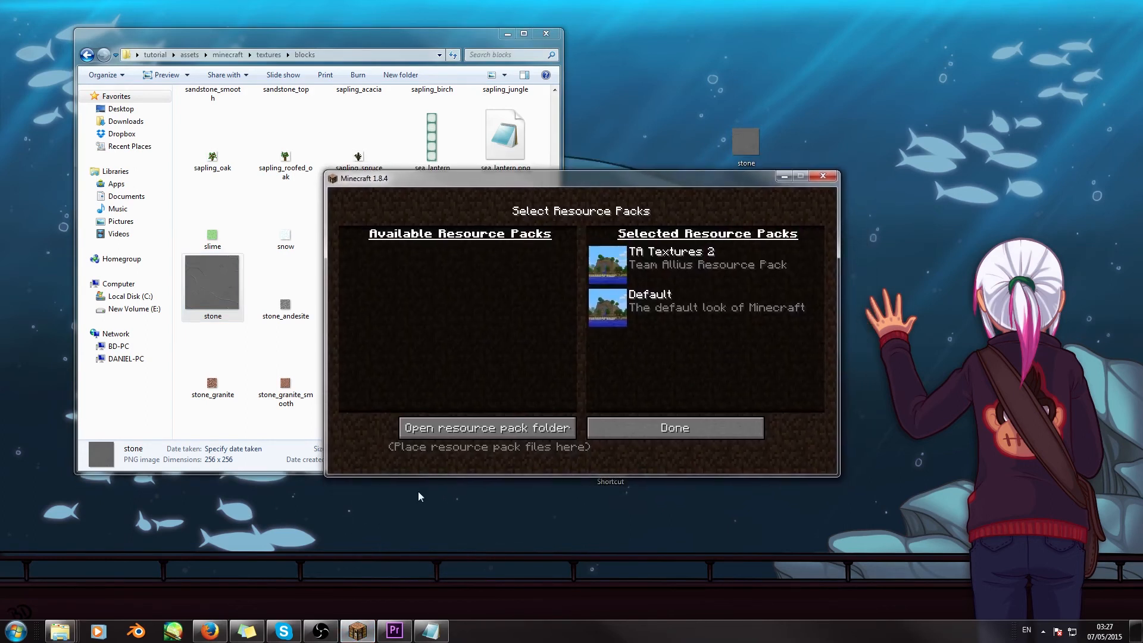
click(460, 432)
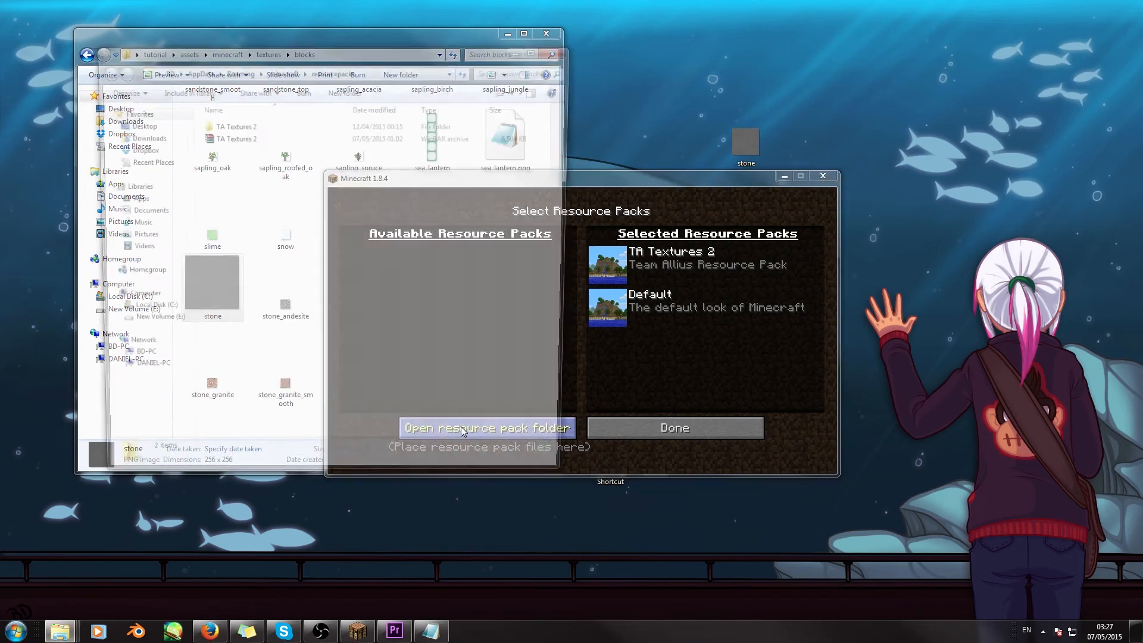
drag(301, 53, 302, 99)
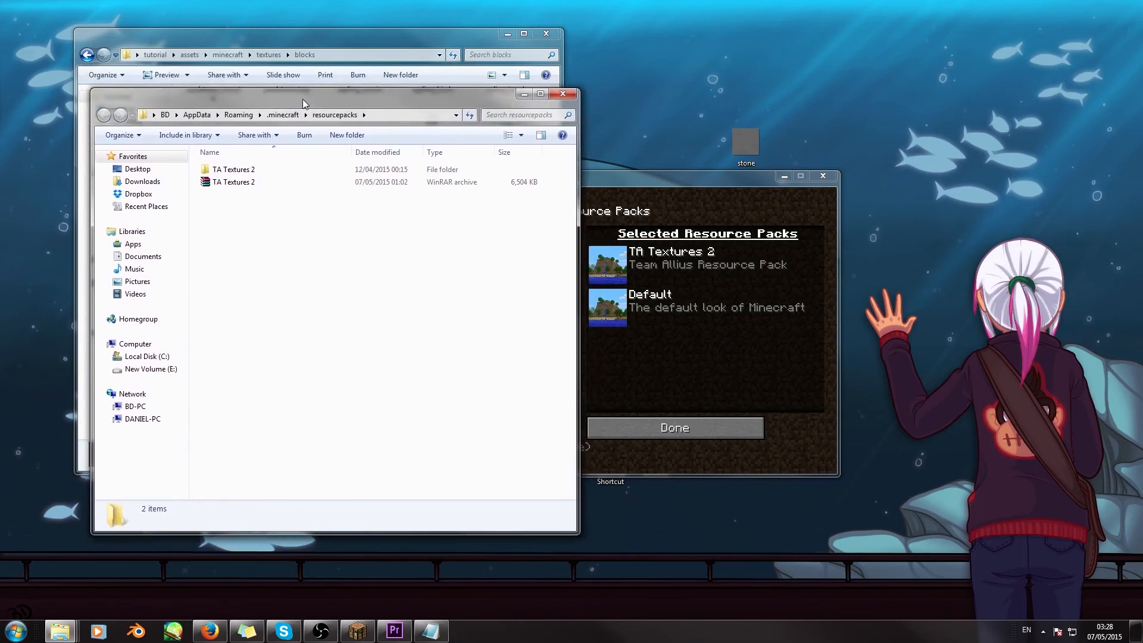
drag(736, 186, 736, 221)
click(738, 192)
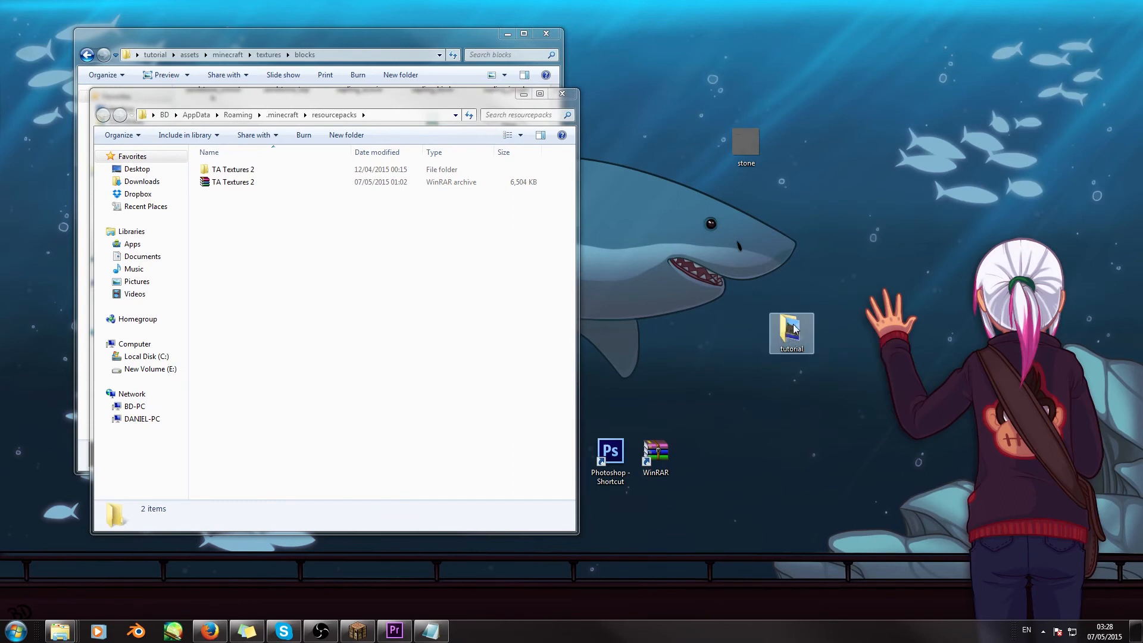
- Minimize the blocks folder window and move the tutorial folder from the desktop into the resourcepacks folder
drag(351, 41, 366, 31)
click(523, 24)
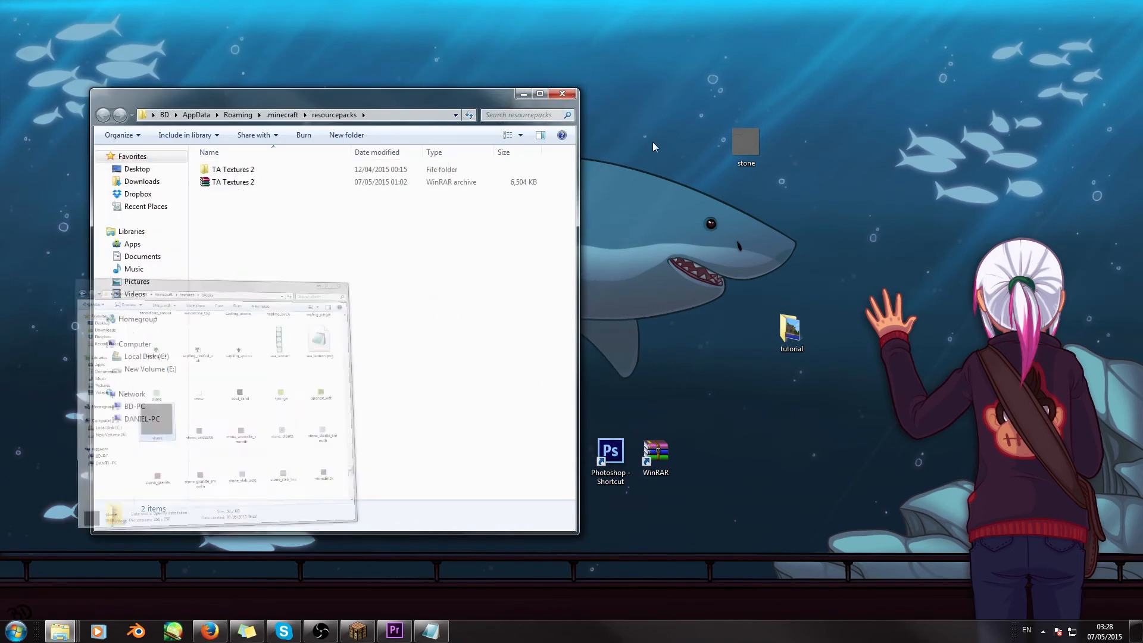
drag(790, 336, 262, 275)
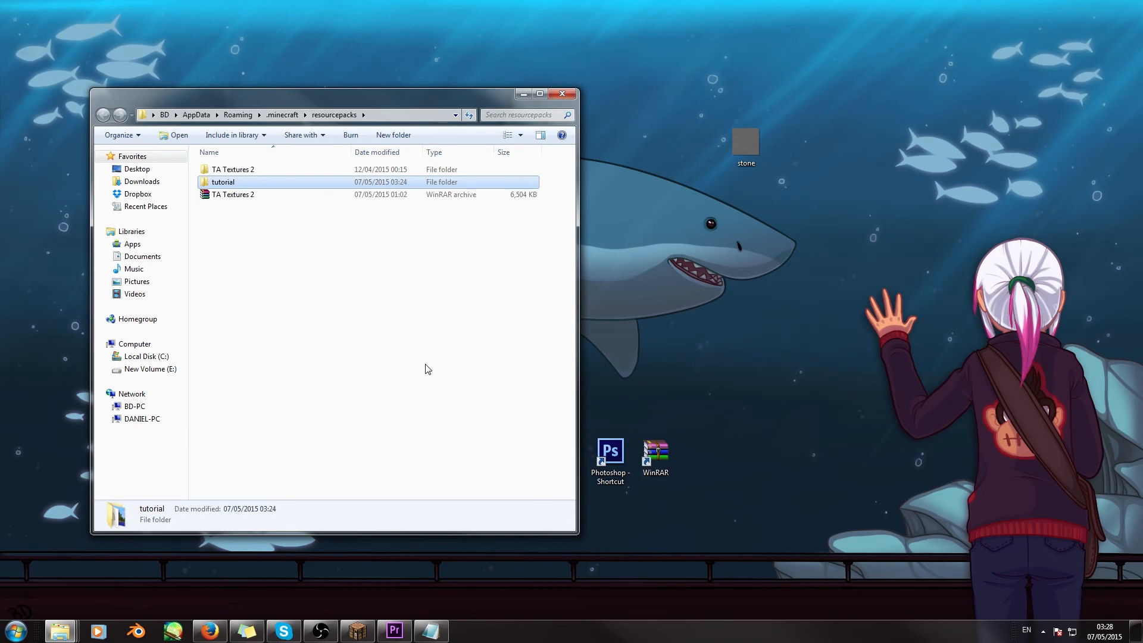
- Switch to Minecraft and refresh the resource pack list by leaving and reopening the Resource Packs screen
click(357, 629)
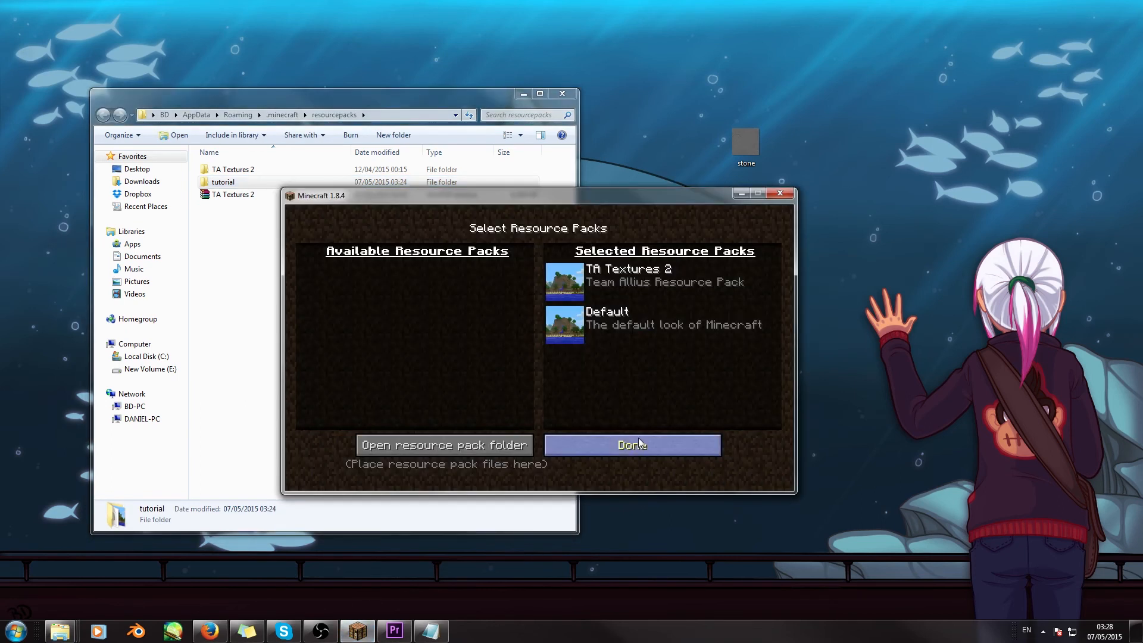
click(624, 449)
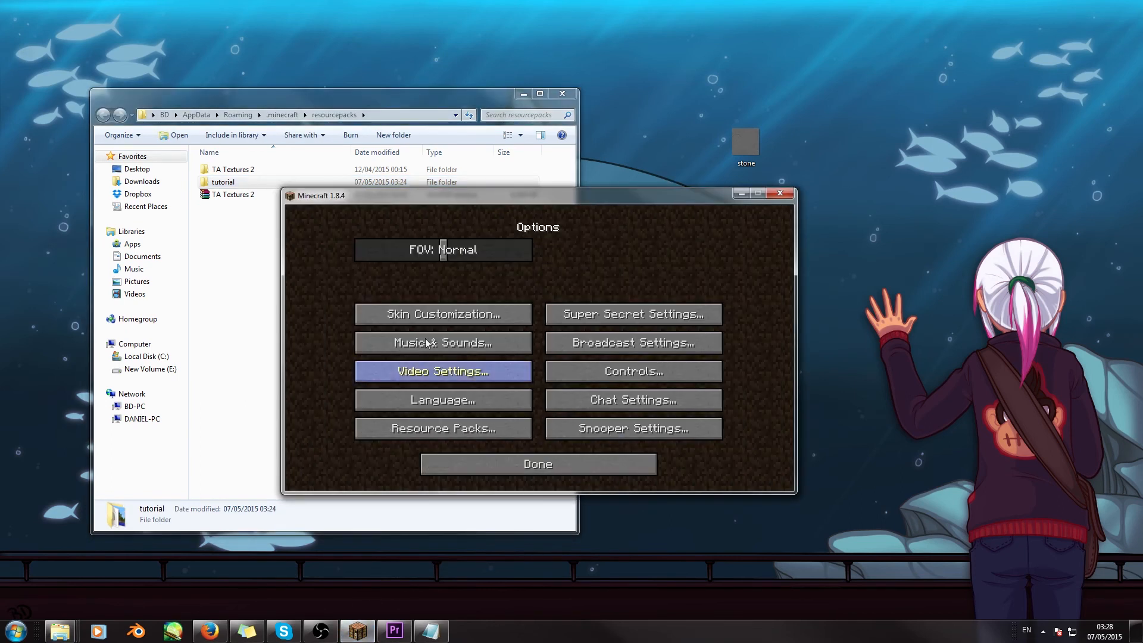
click(429, 427)
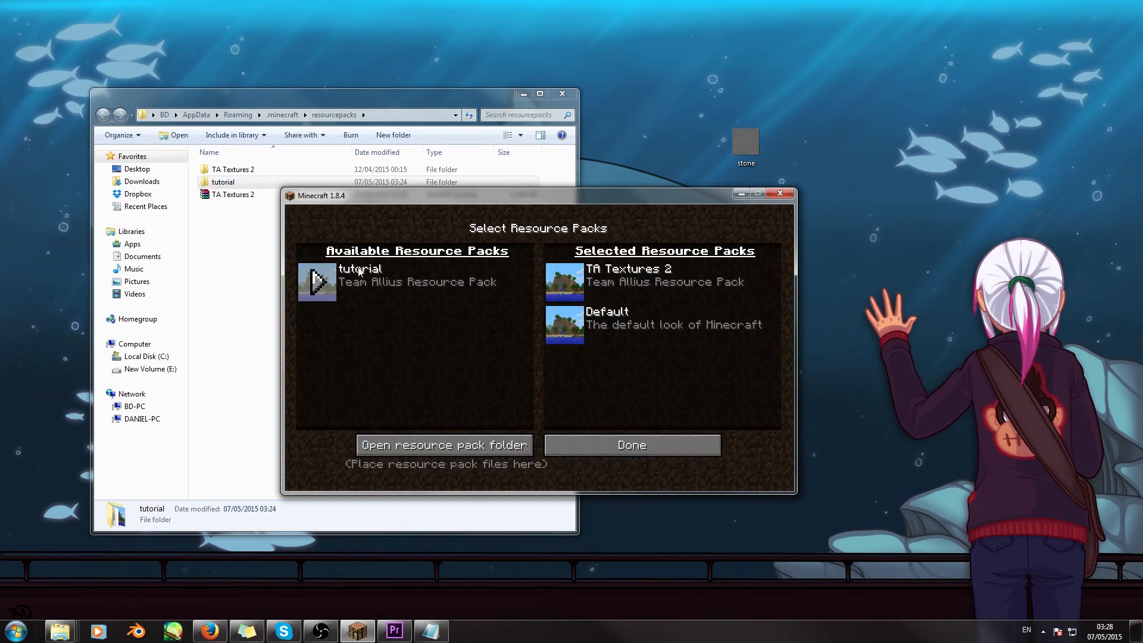
- Remove TA Textures 2 from the selected resource packs, select the tutorial pack instead, and apply the selection
click(565, 291)
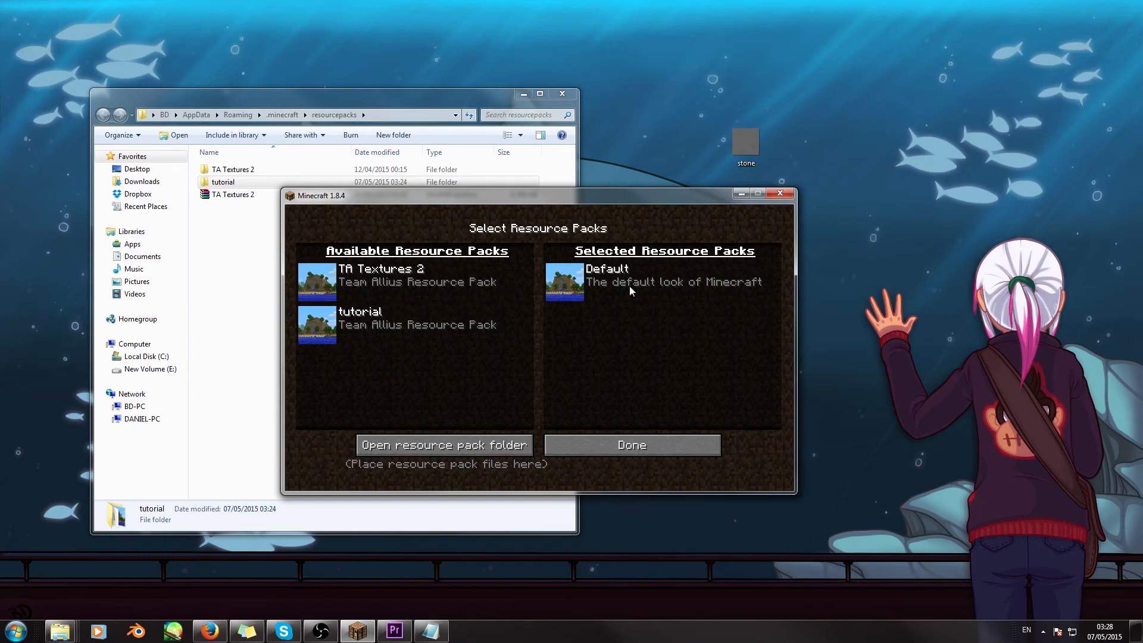
click(315, 285)
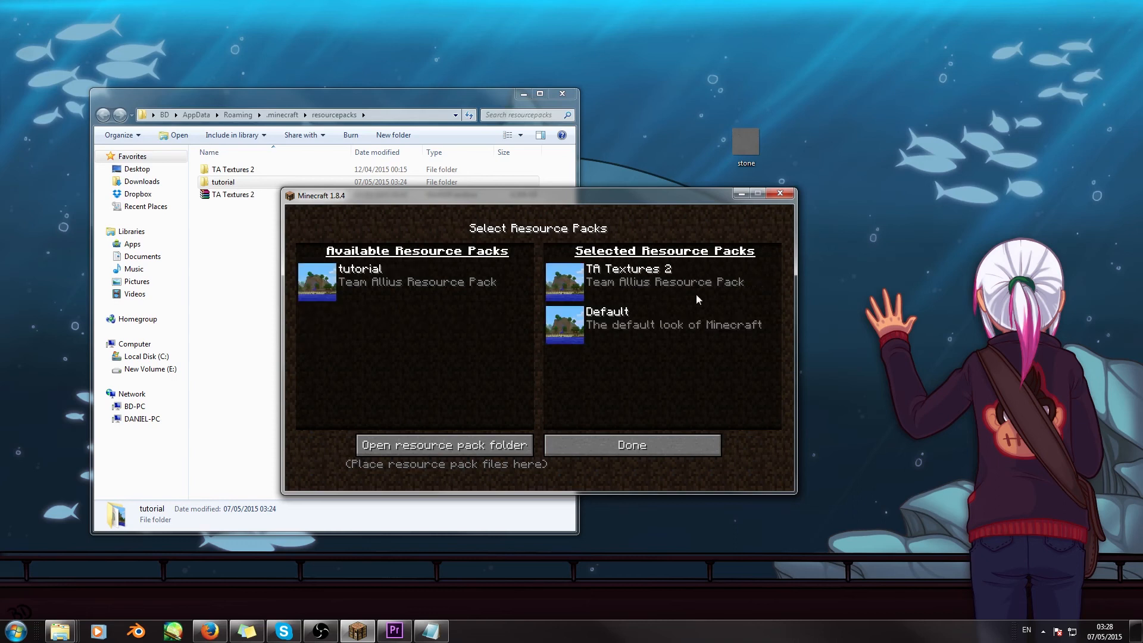
click(556, 288)
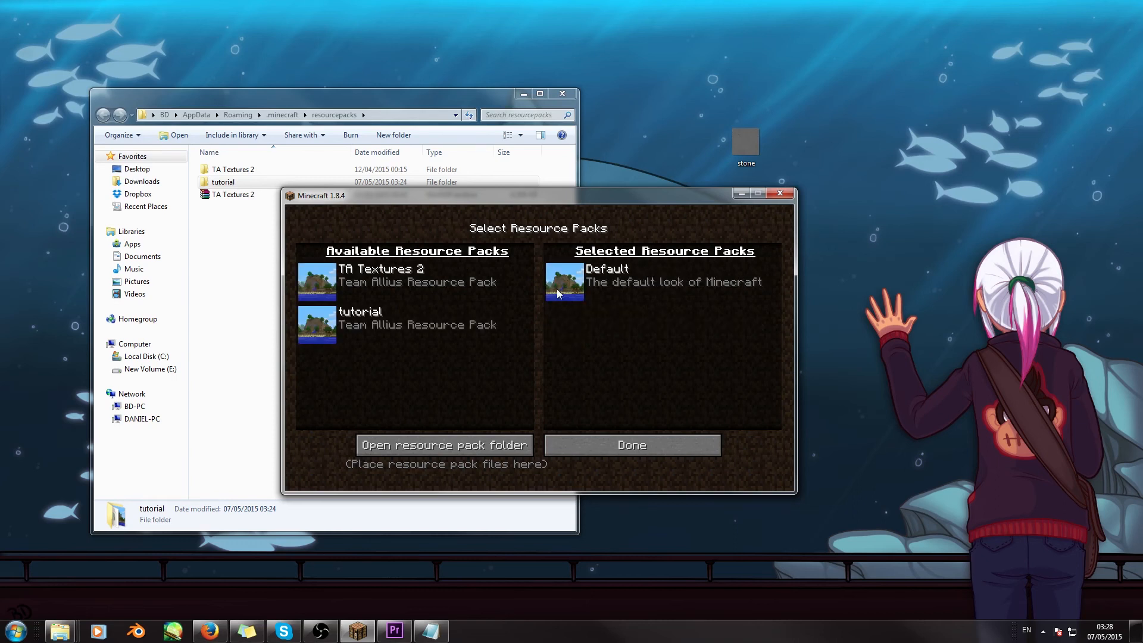
click(316, 327)
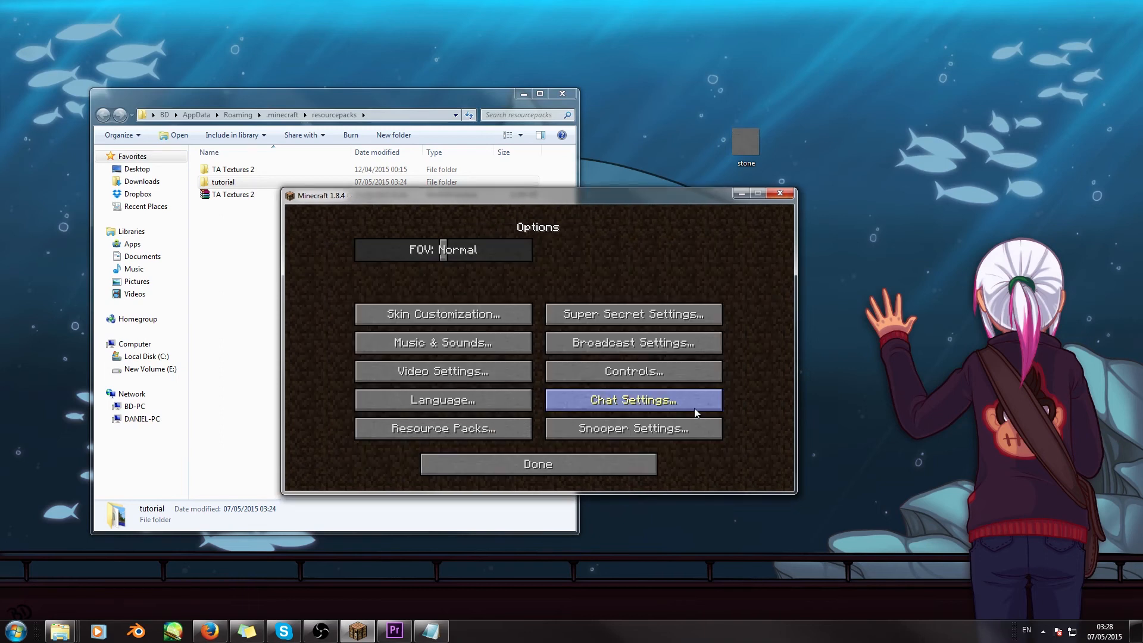
- Leave the options and load the singleplayer world "Texture pack test"
click(576, 462)
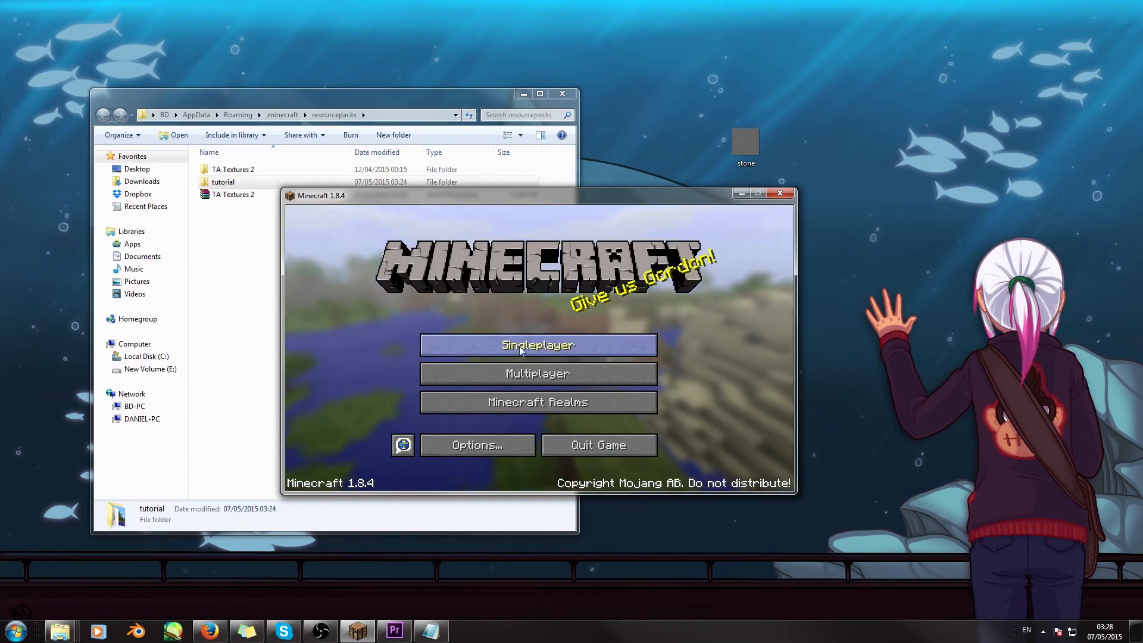
click(586, 348)
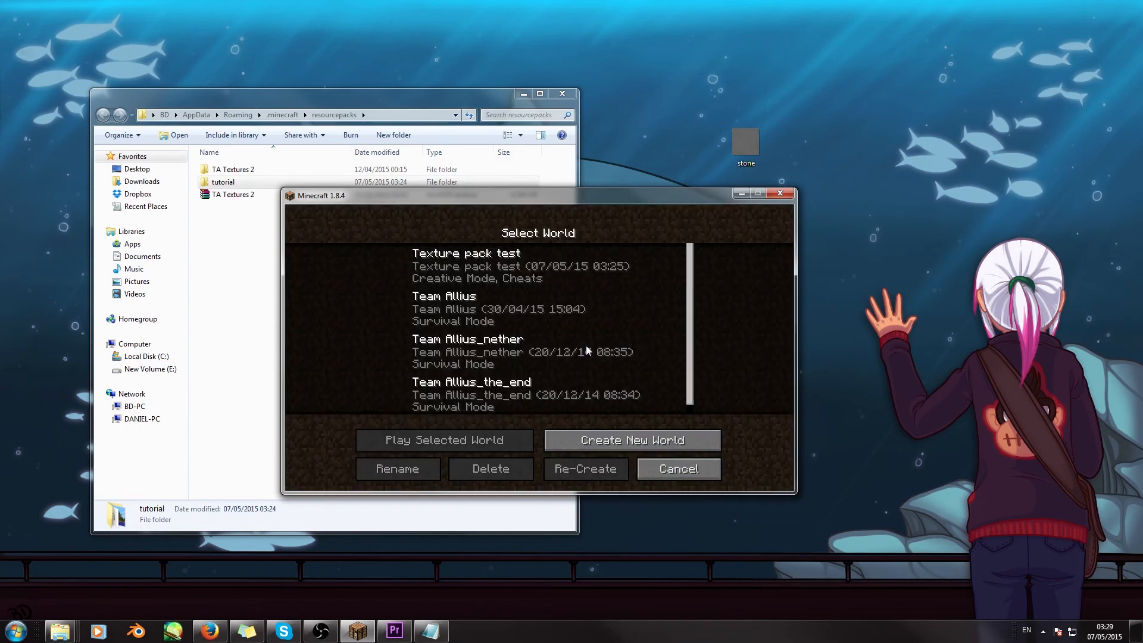
double_click(509, 280)
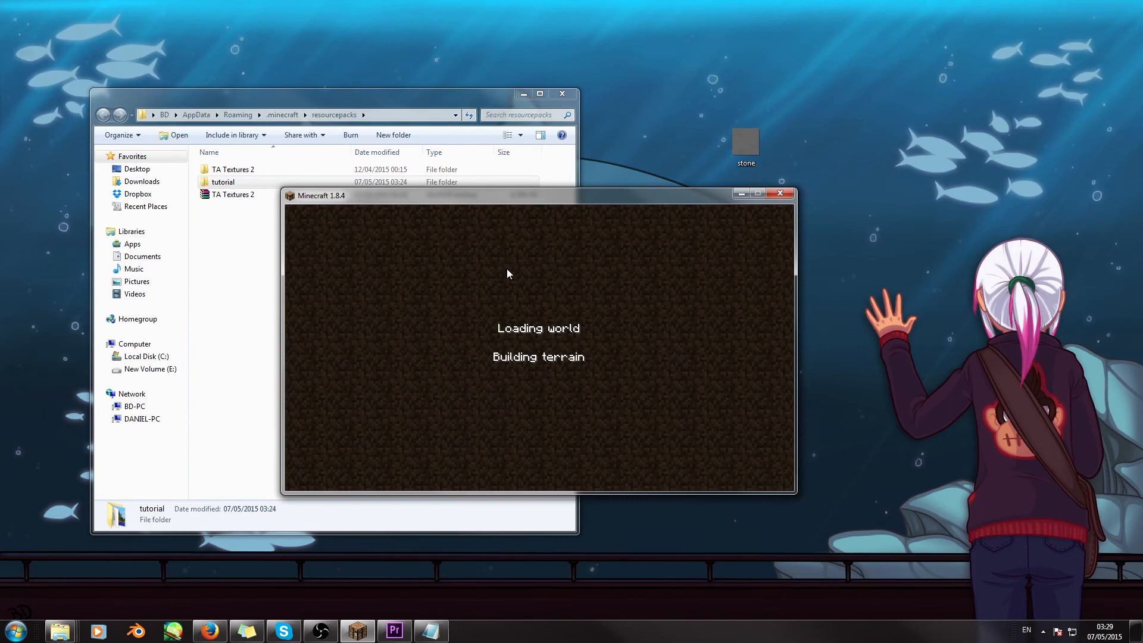
- Move through the world to the exposed stone hillside and examine the replaced stone texture up close
key(w)
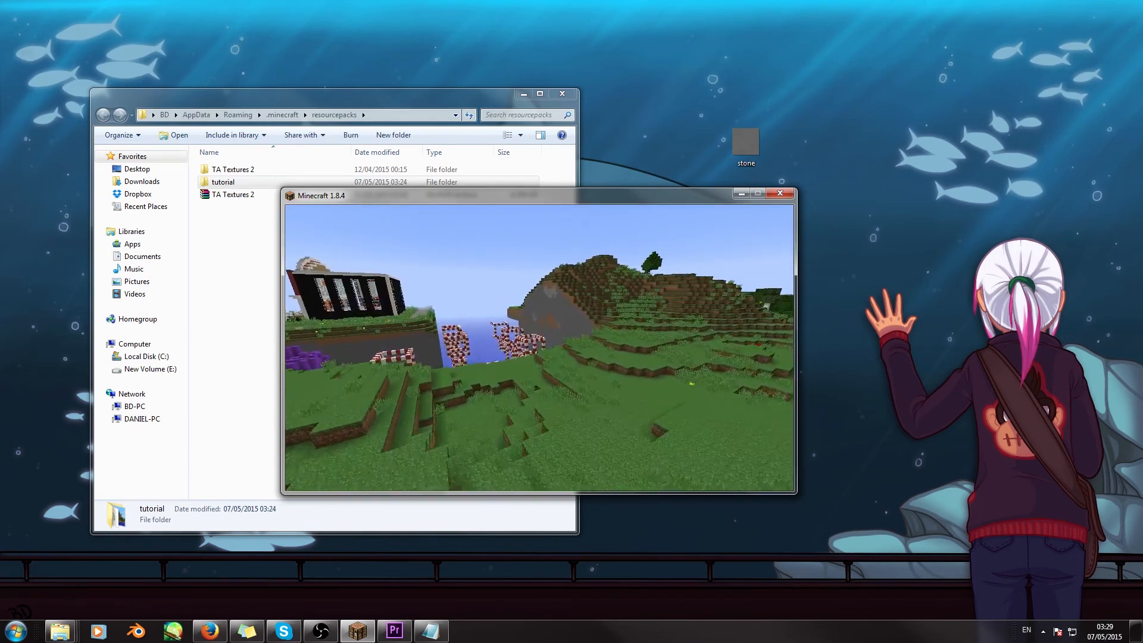
key(w)
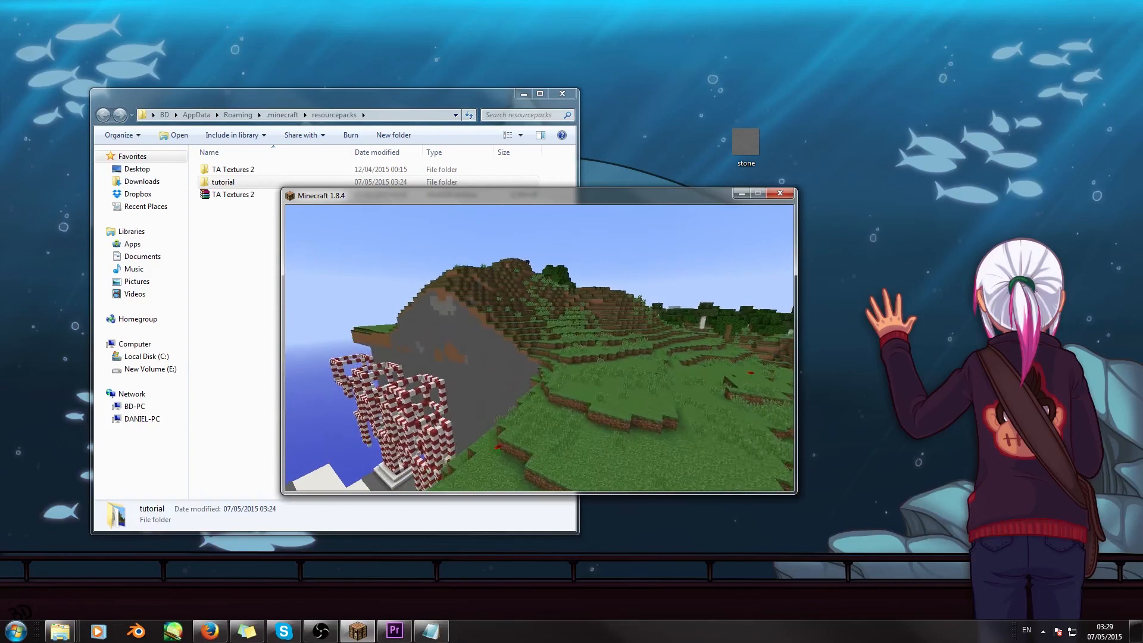
key(w)
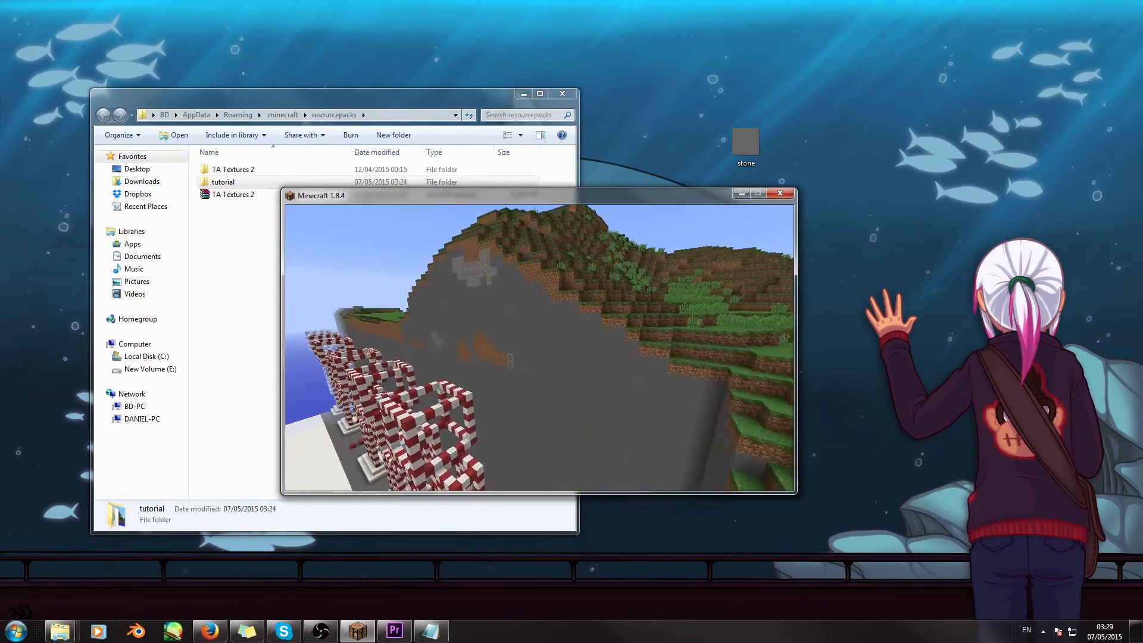
key(w)
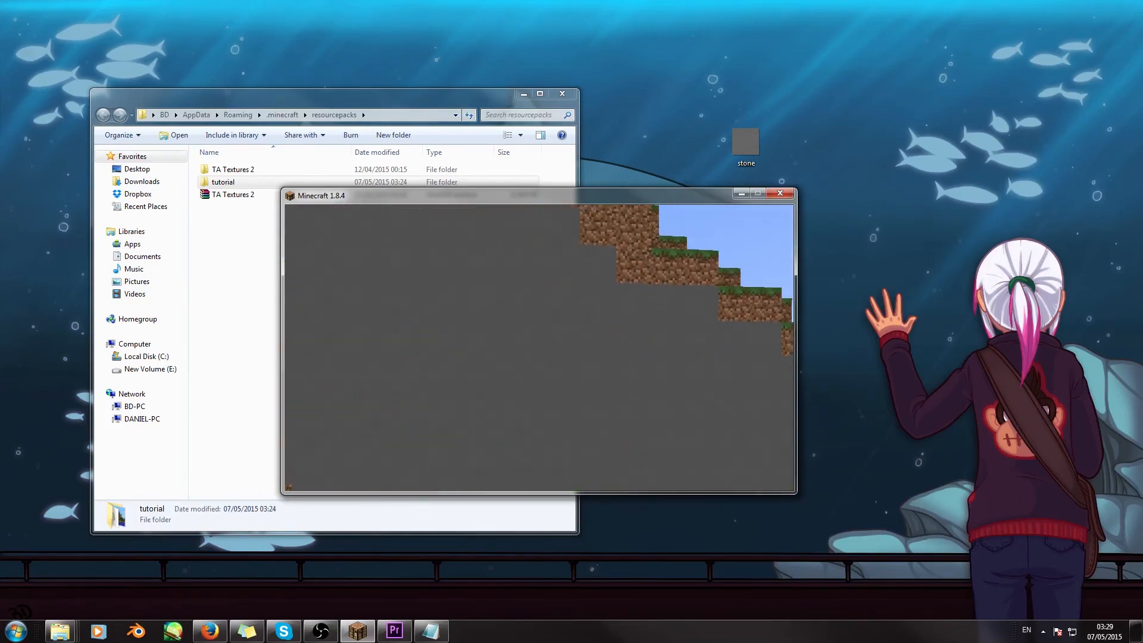
key(s)
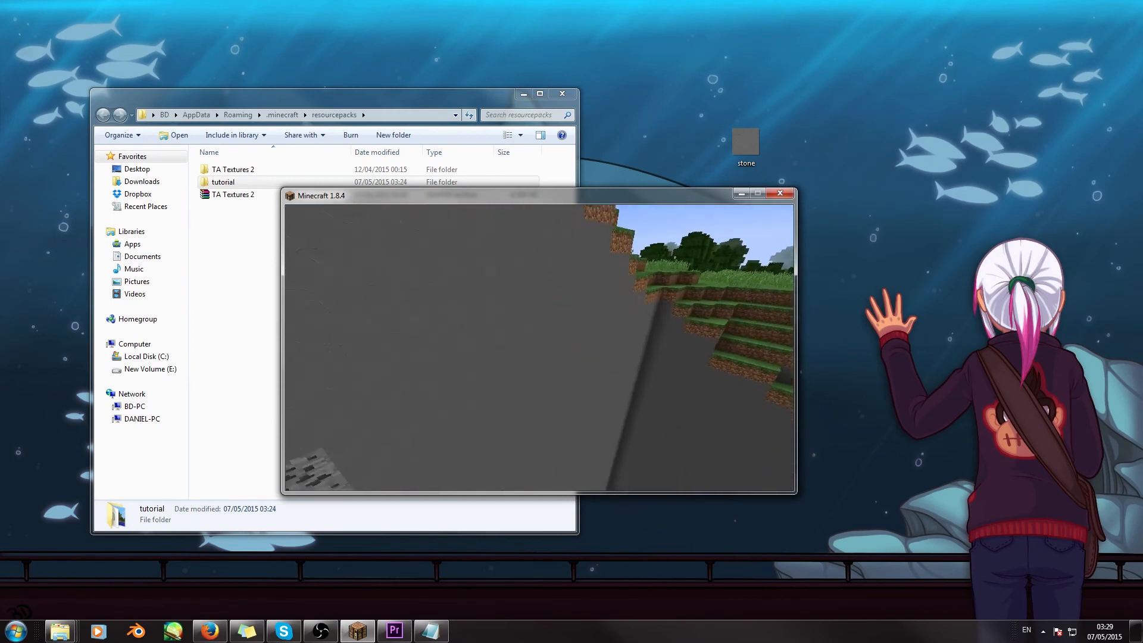
key(w)
key(w)
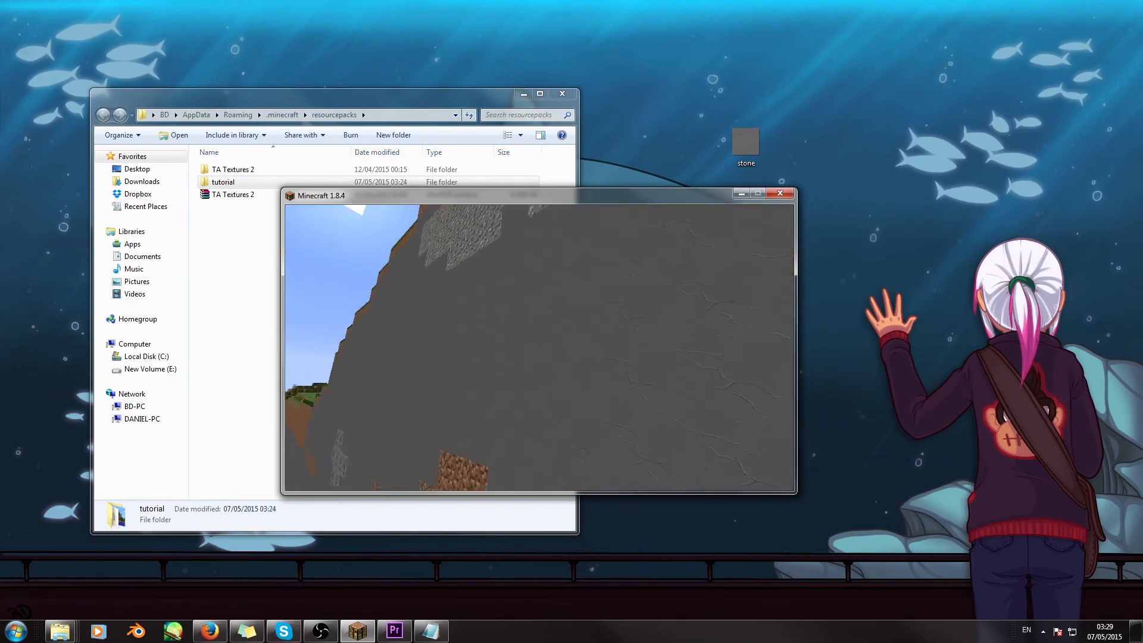
key(w)
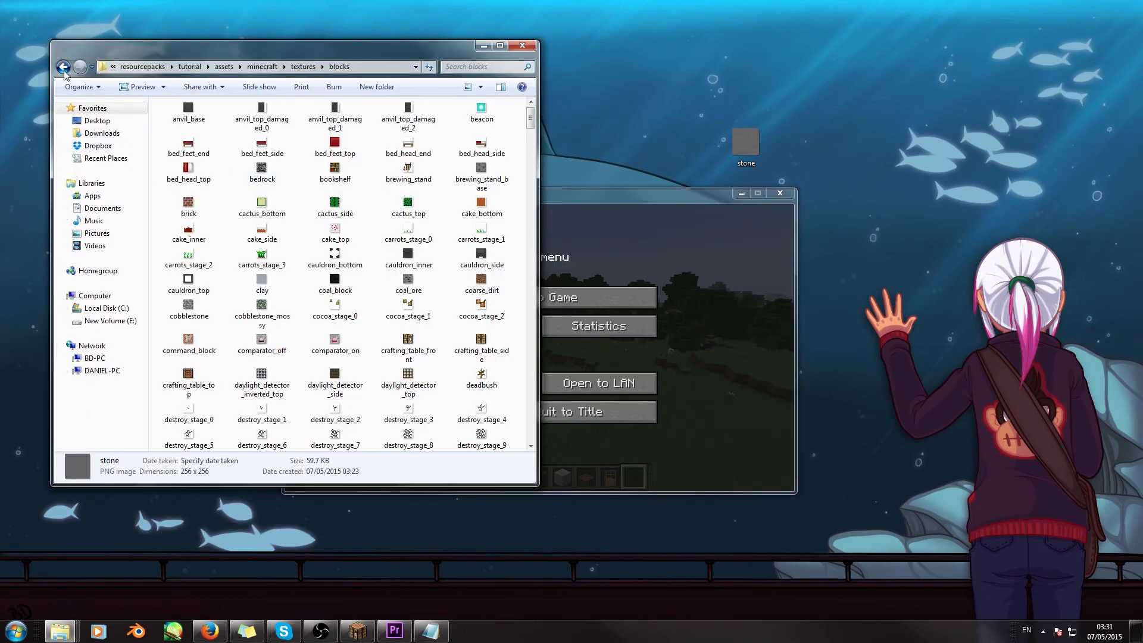
- In the Explorer window, go back from the tutorial pack's blocks folder to the resourcepacks folder
click(63, 67)
click(62, 66)
click(62, 67)
click(62, 67)
click(62, 67)
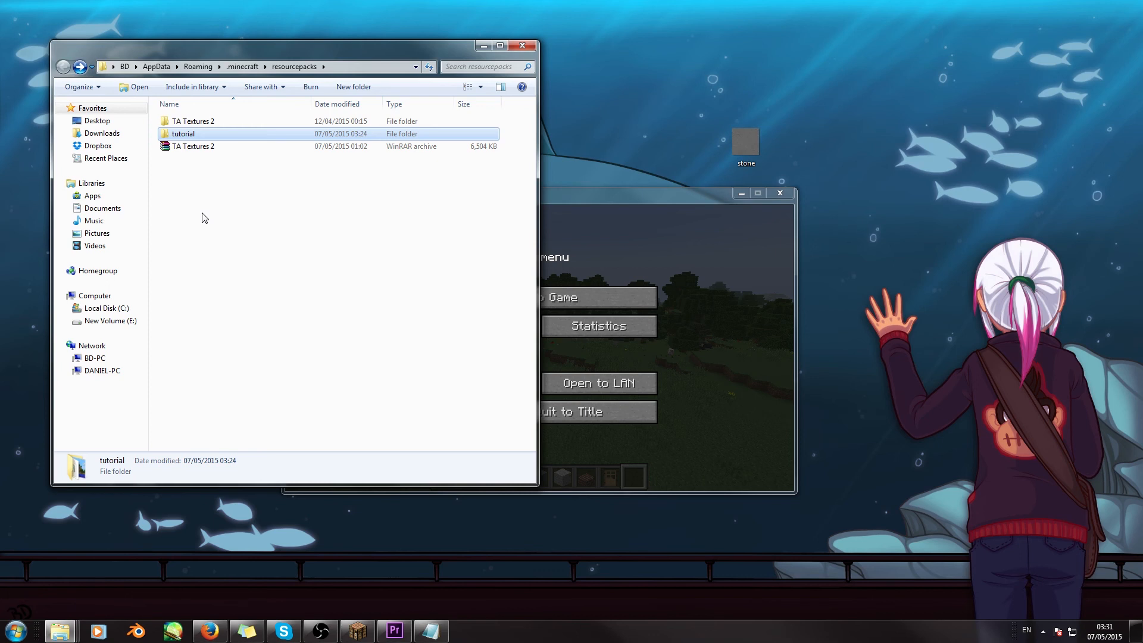
- Compress the tutorial folder into the archive tutorial.rar inside the resourcepacks folder
mouse_move(199, 132)
click(180, 134)
click(240, 135)
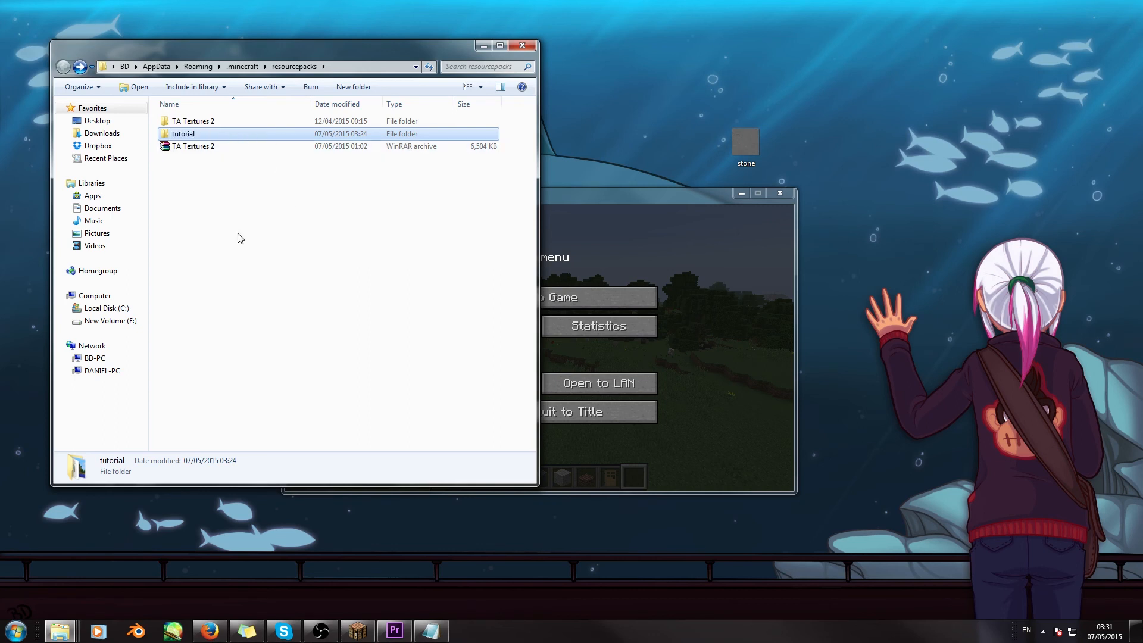
right_click(201, 138)
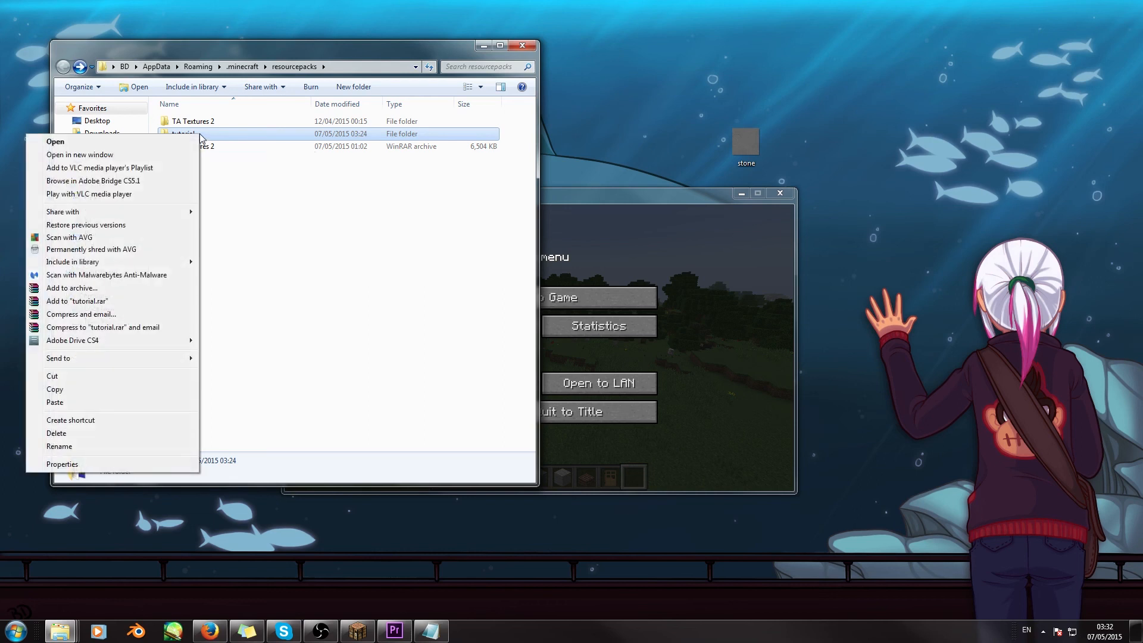
click(75, 304)
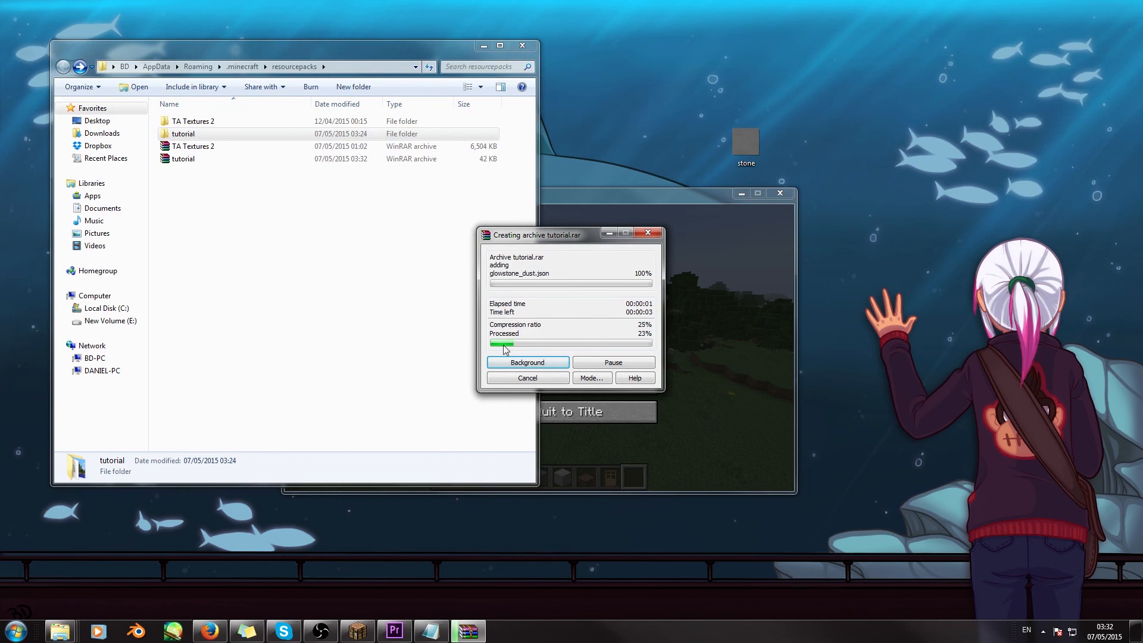
click(181, 161)
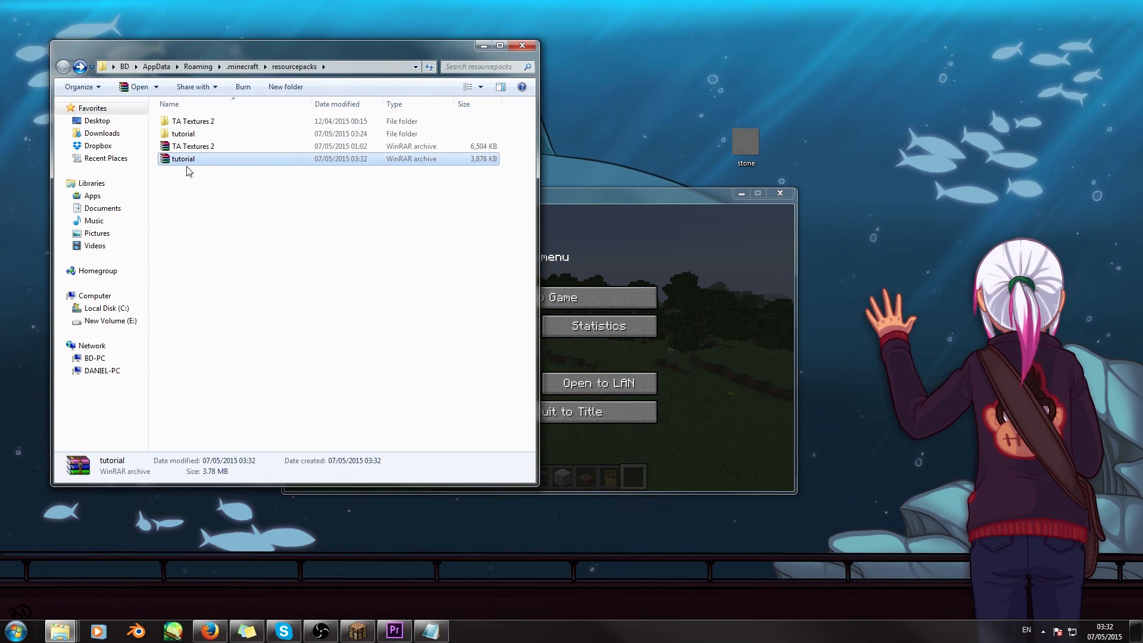
click(325, 243)
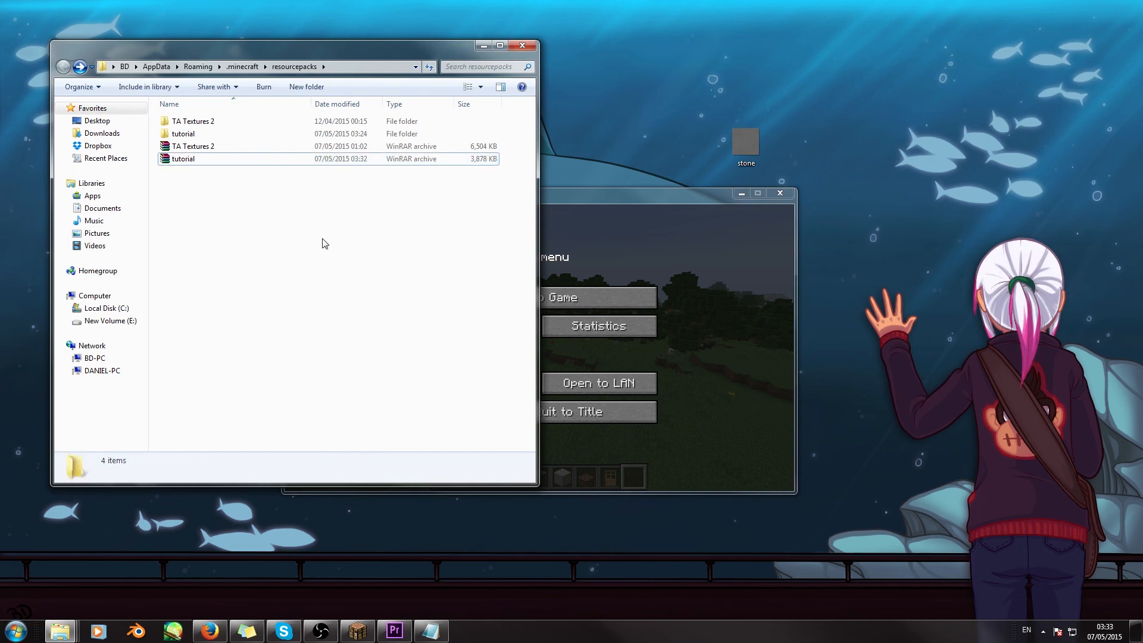